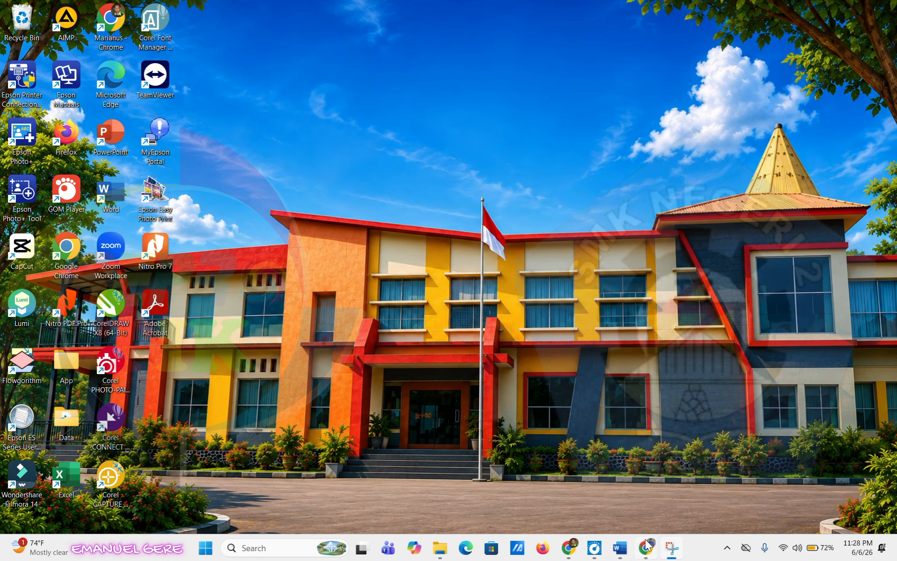
Check the registration link in the open Word document, switch to Chrome and load ntt.spmb.id to view its page
{"action": "mouse_move", "coordinate": [622, 550]}
{"action": "left_click", "coordinate": [616, 551]}
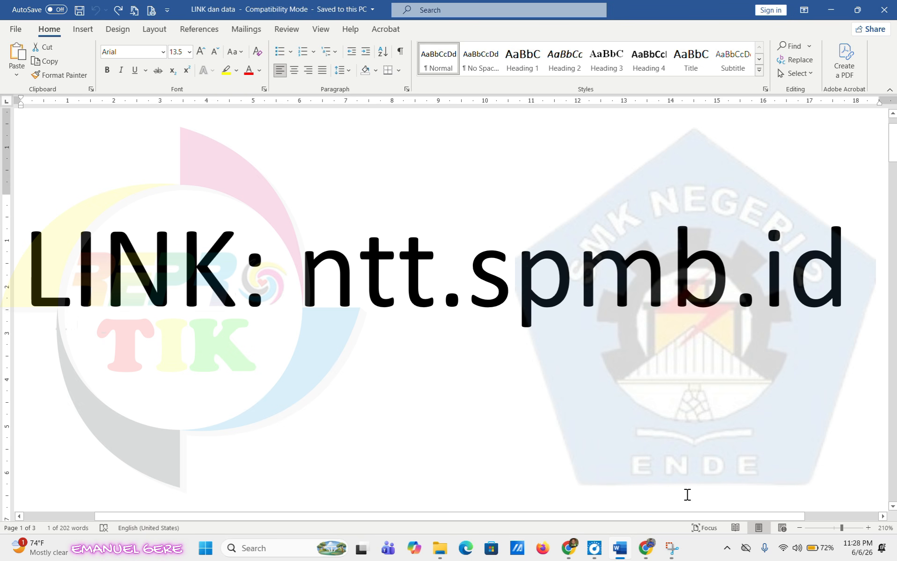
{"action": "left_click", "coordinate": [645, 547]}
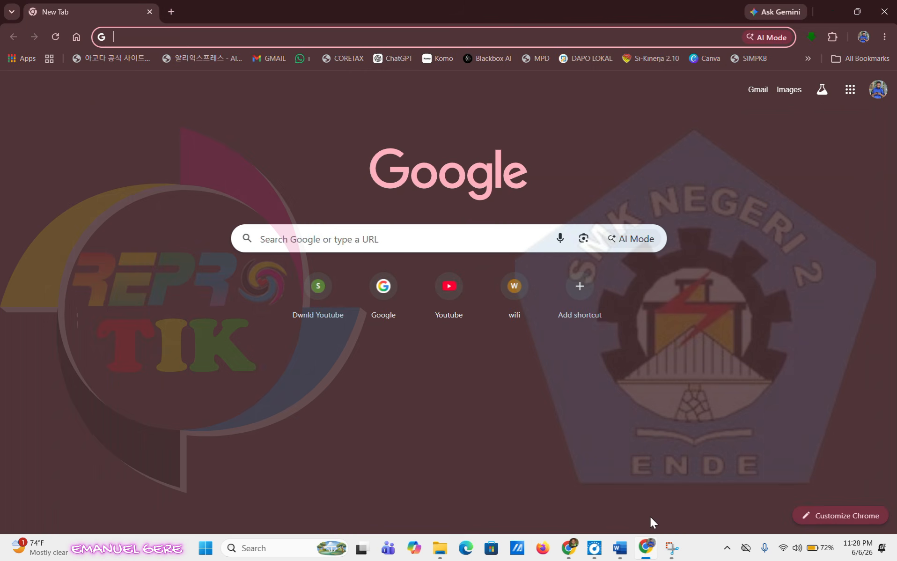
{"action": "left_click", "coordinate": [199, 37]}
{"action": "type", "text": "ntt.demo.spmb.id"}
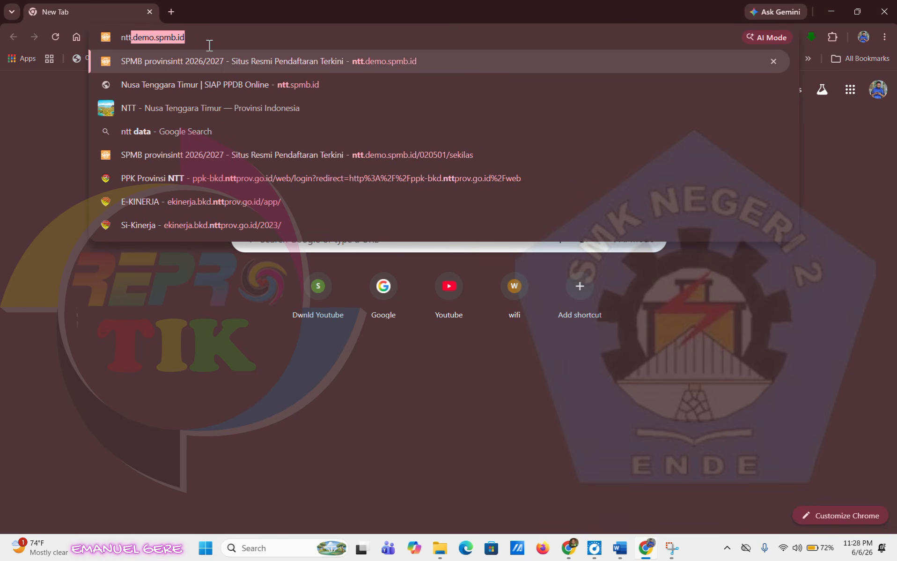
{"action": "key", "text": "Down"}
{"action": "key", "text": "Return"}
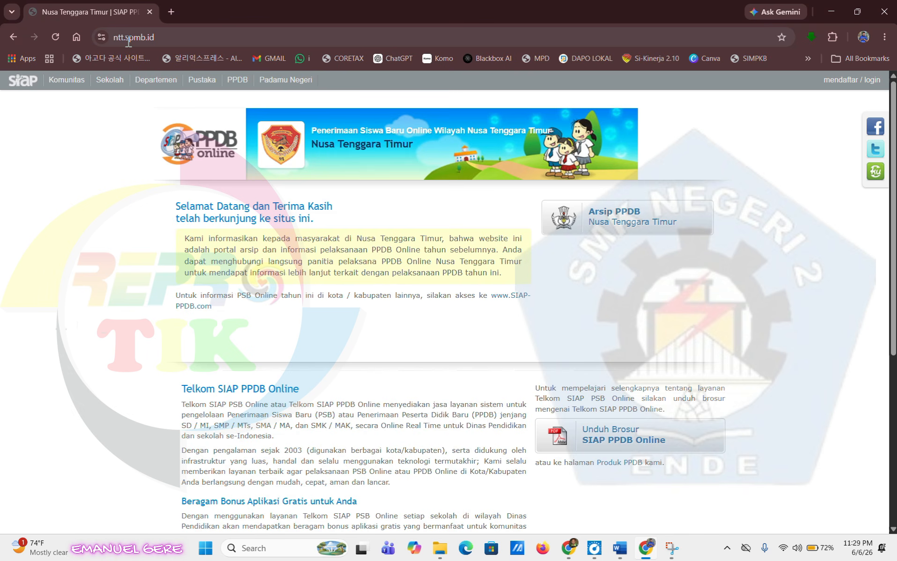
{"action": "scroll", "coordinate": [176, 187], "scroll_direction": "down", "scroll_amount": 6}
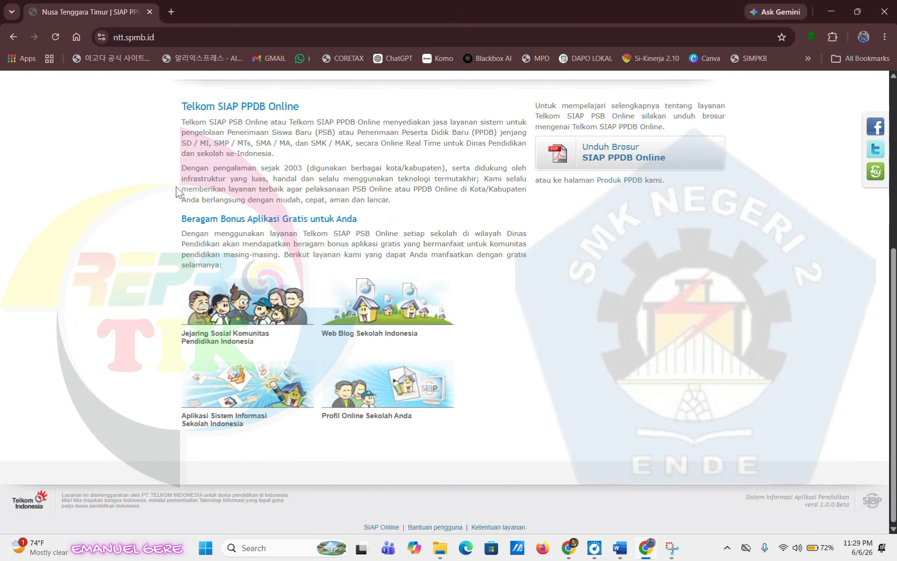
{"action": "scroll", "coordinate": [176, 187], "scroll_direction": "up", "scroll_amount": 6}
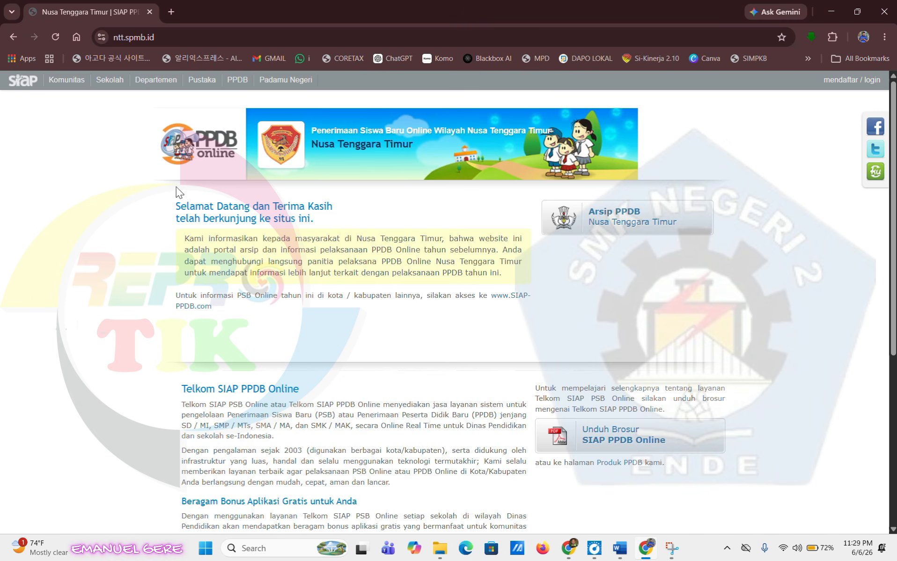
Open the SPMB demo site ntt.demo.spmb.id in a new browser tab
{"action": "left_click", "coordinate": [170, 10]}
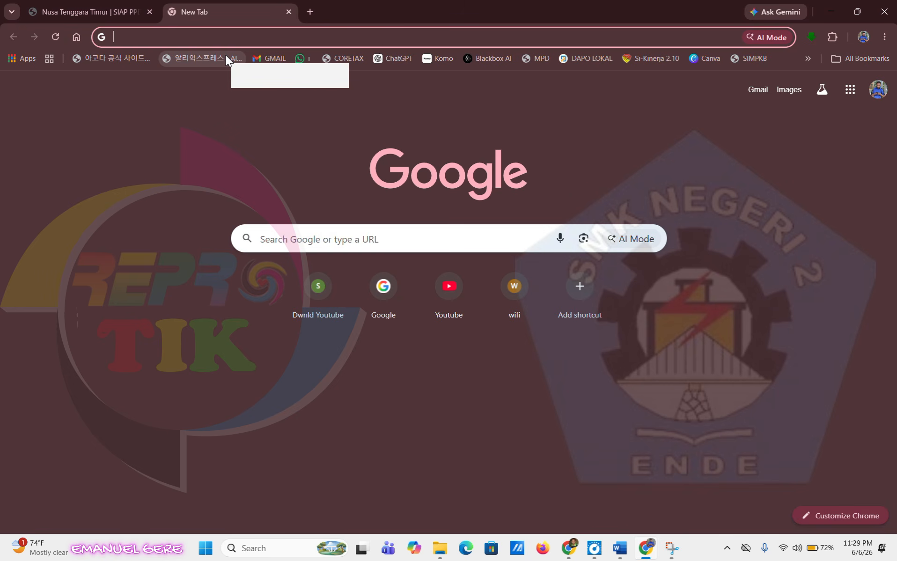
{"action": "type", "text": "ntt"}
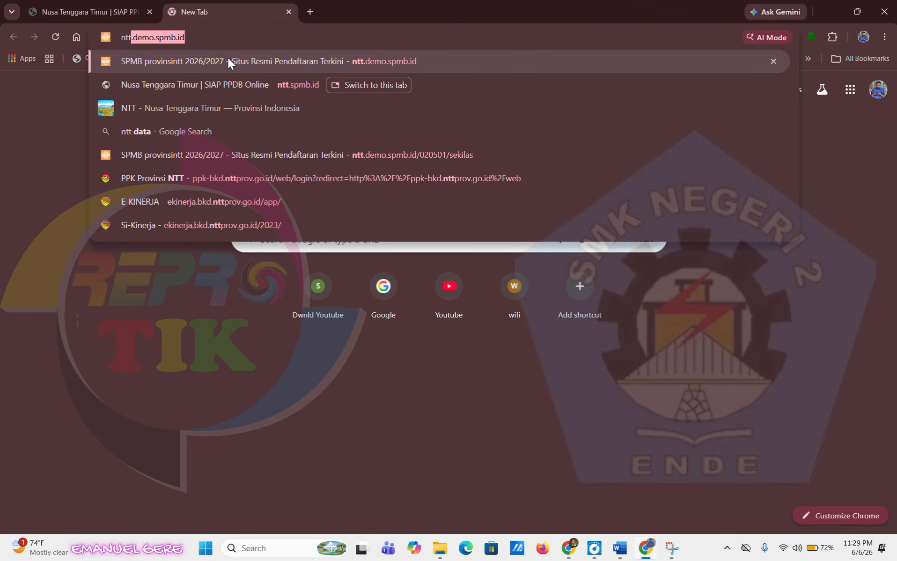
{"action": "left_click", "coordinate": [228, 60]}
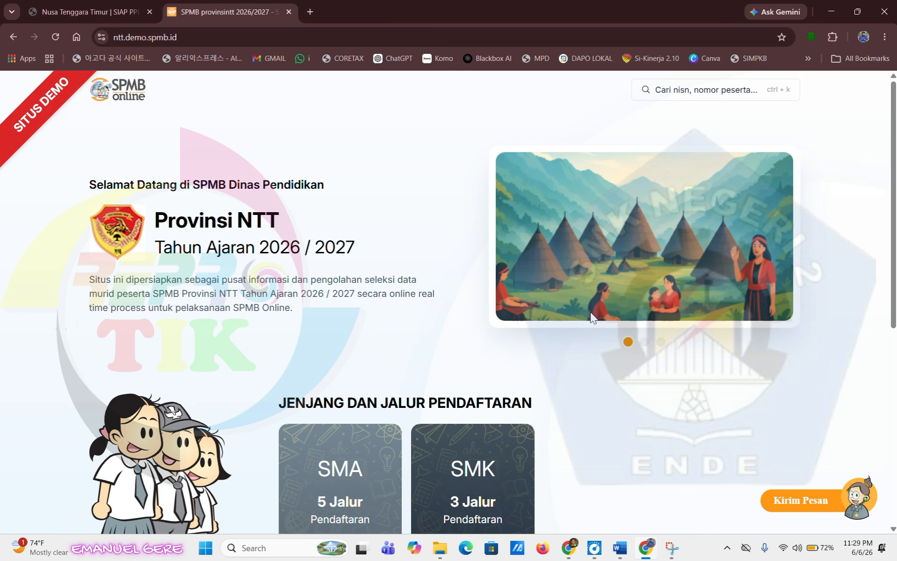
Choose the SMK level and its Umum registration track on the demo site's homepage
{"action": "scroll", "coordinate": [593, 318], "scroll_direction": "down", "scroll_amount": 2}
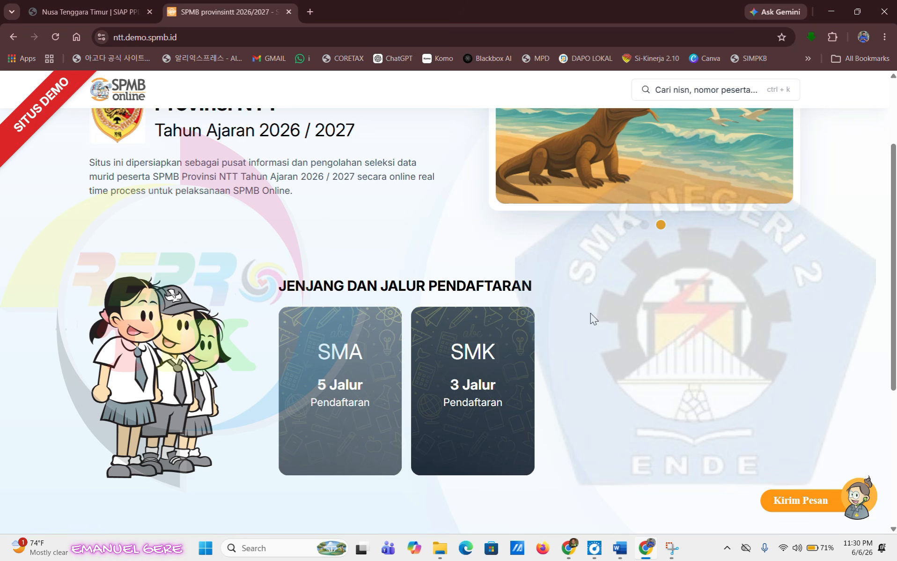
{"action": "left_click", "coordinate": [512, 362]}
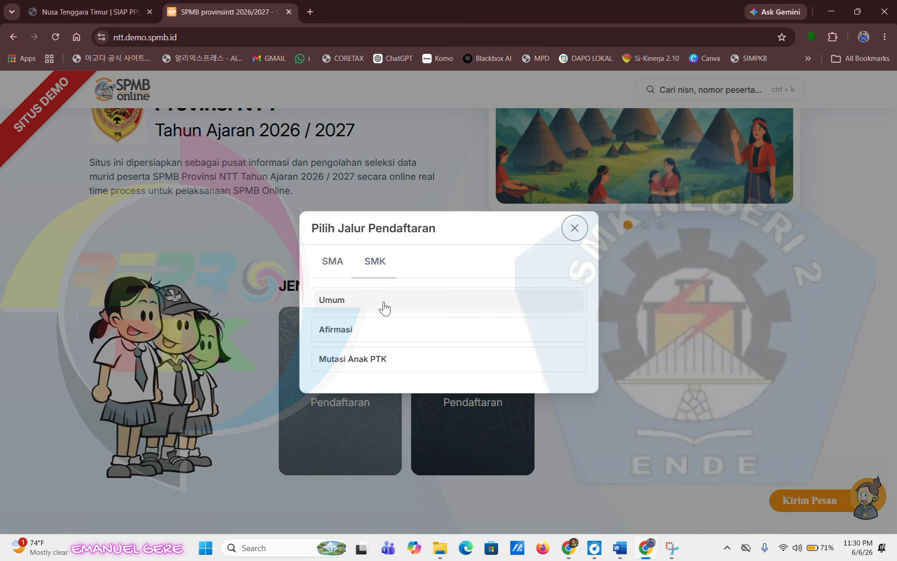
{"action": "left_click", "coordinate": [358, 307]}
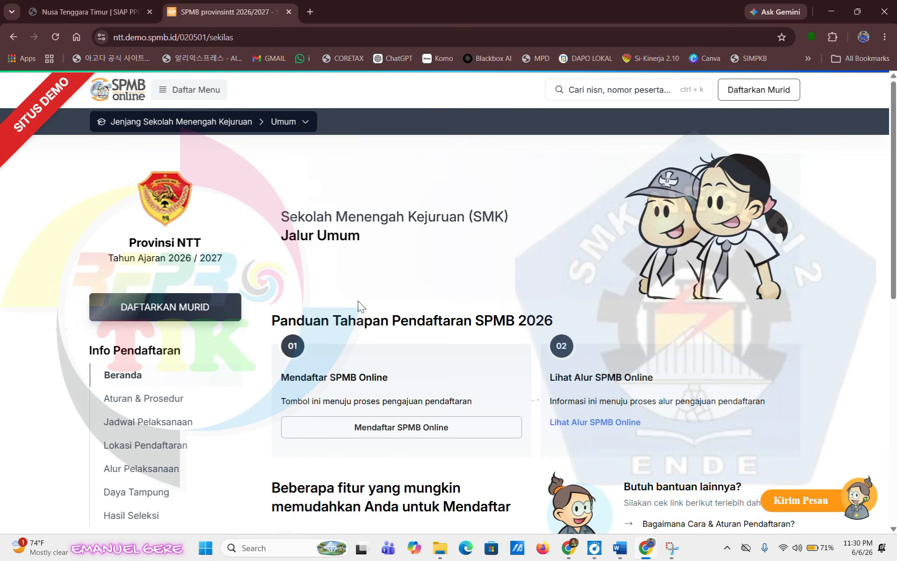
Look over the SMK Jalur Umum overview page and open the Daftarkan Murid registration form
{"action": "scroll", "coordinate": [359, 306], "scroll_direction": "down", "scroll_amount": 2}
{"action": "scroll", "coordinate": [357, 301], "scroll_direction": "up", "scroll_amount": 1}
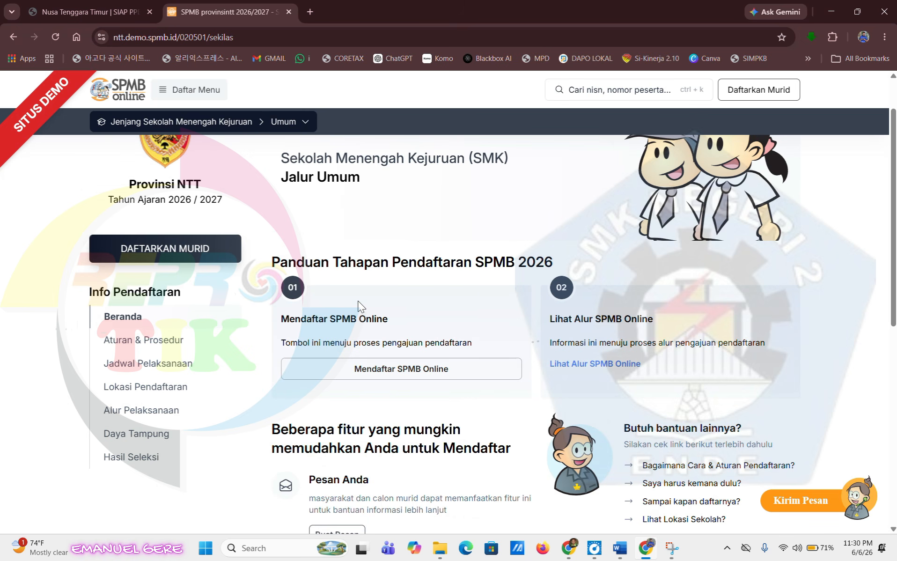
{"action": "scroll", "coordinate": [361, 306], "scroll_direction": "down", "scroll_amount": 6}
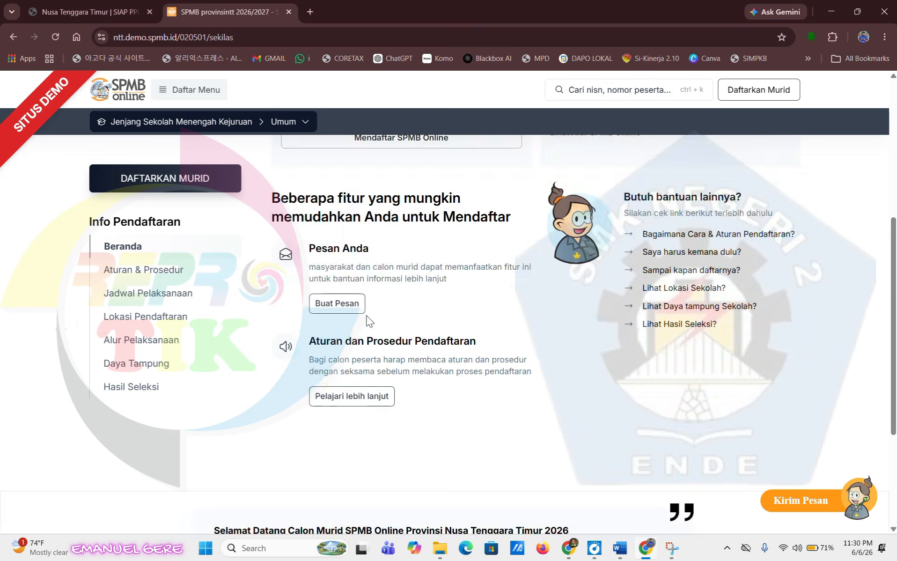
{"action": "scroll", "coordinate": [366, 315], "scroll_direction": "up", "scroll_amount": 6}
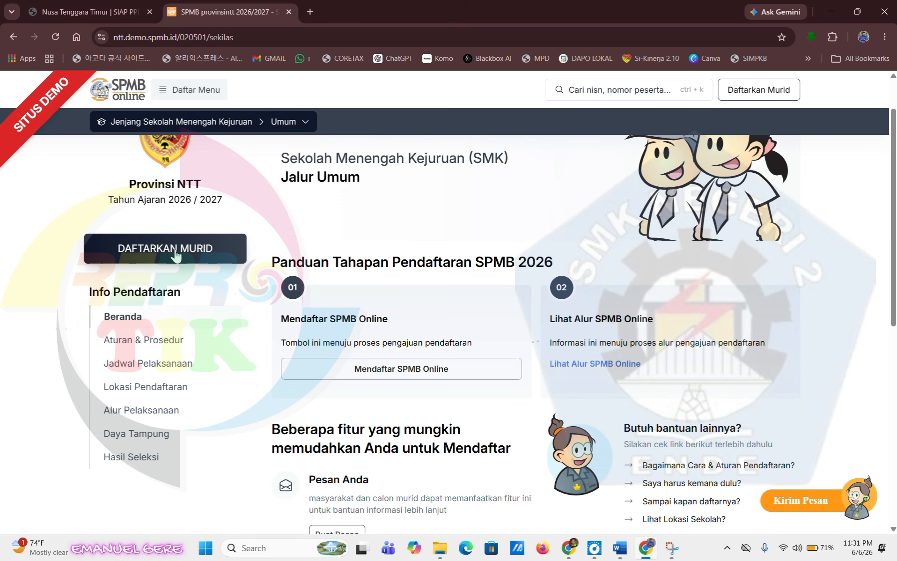
{"action": "left_click", "coordinate": [176, 255]}
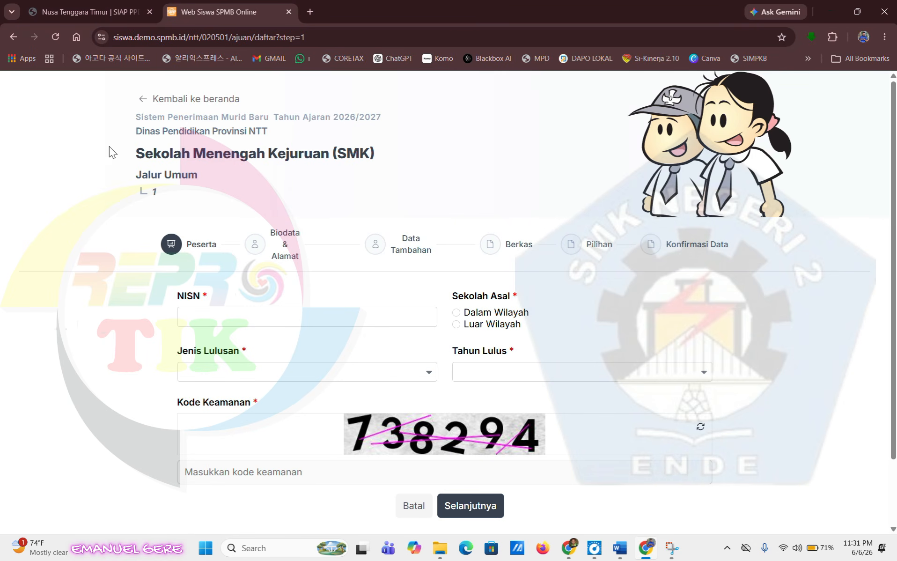
Fill in the student's NISN on the Peserta form and set Sekolah Asal to Dalam Wilayah
{"action": "scroll", "coordinate": [690, 314], "scroll_direction": "down", "scroll_amount": 1}
{"action": "scroll", "coordinate": [692, 315], "scroll_direction": "down", "scroll_amount": 1}
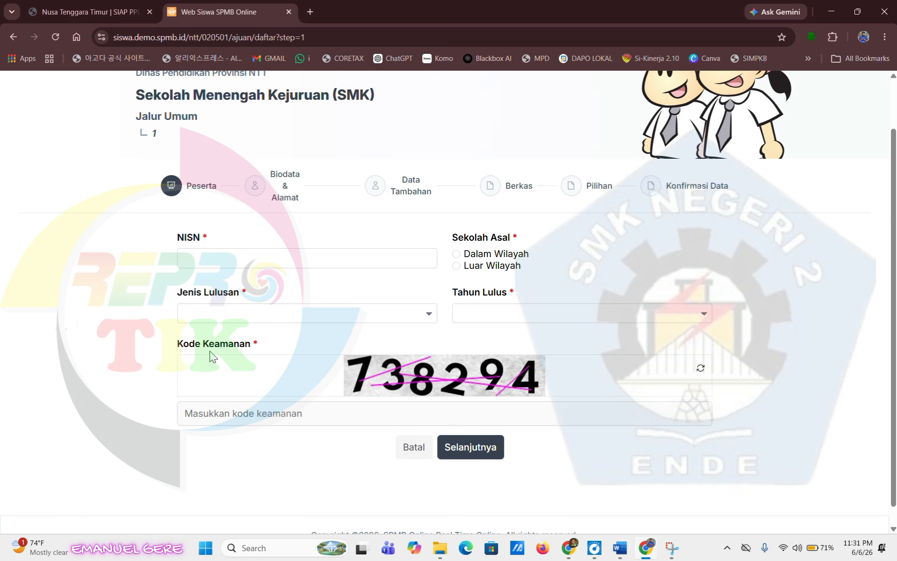
{"action": "left_click", "coordinate": [230, 261]}
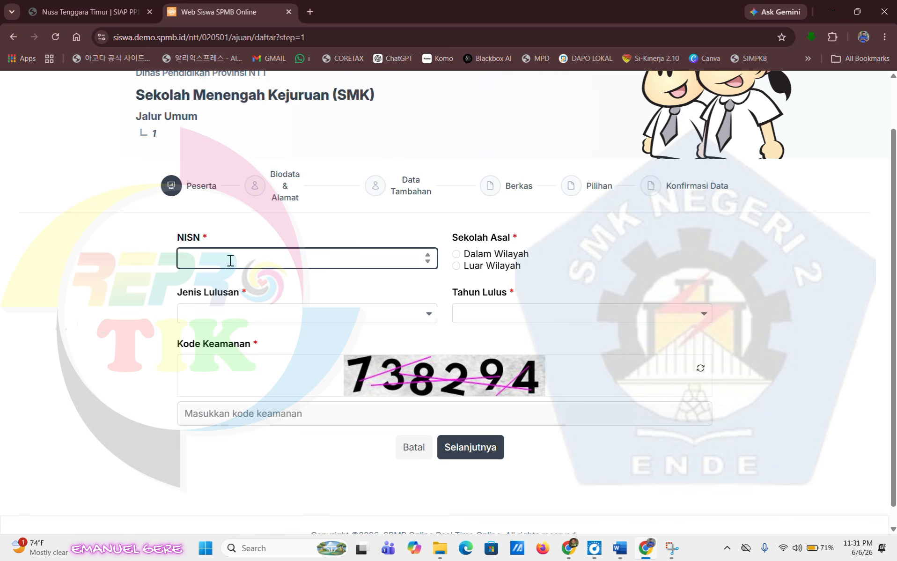
{"action": "key", "text": "ctrl+v"}
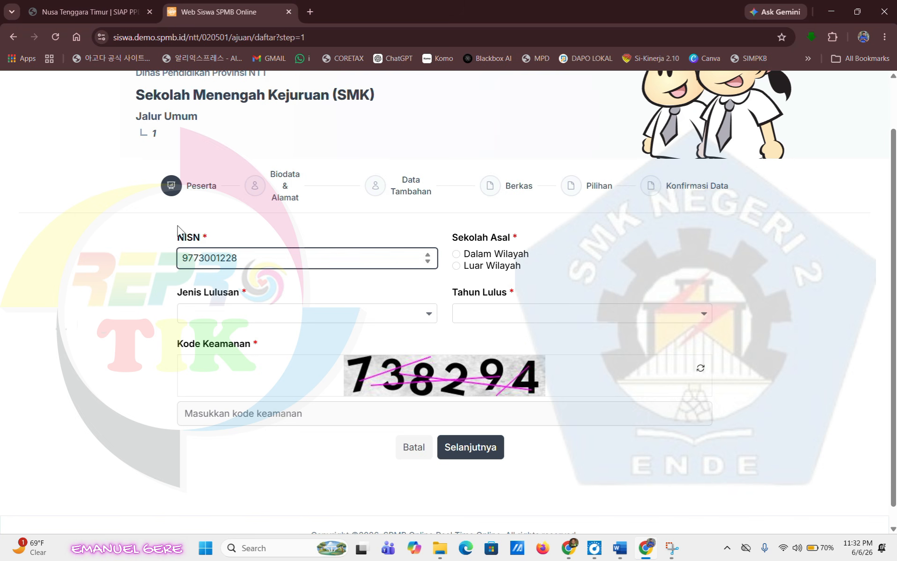
{"action": "left_click", "coordinate": [490, 257]}
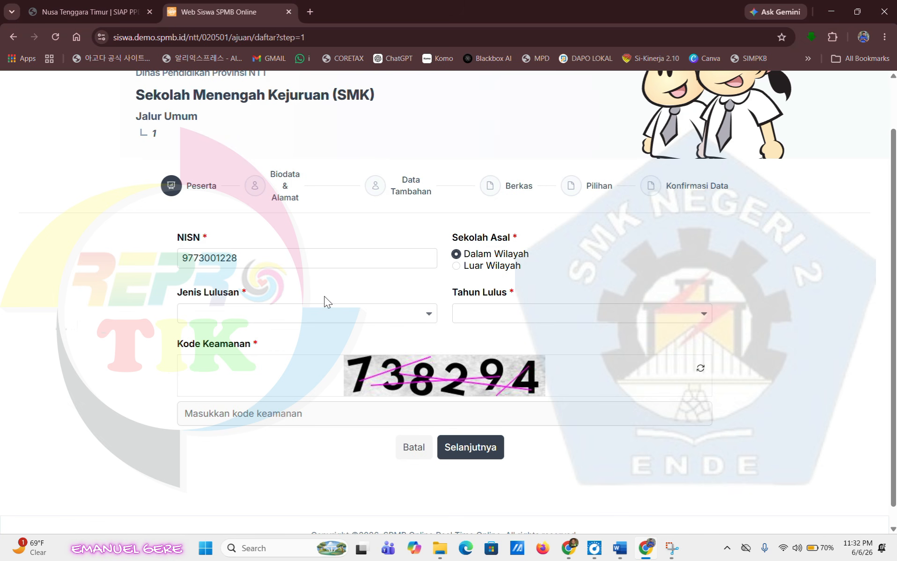
Set Jenis Lulusan to Reguler and Tahun Lulus to 2026
{"action": "left_click", "coordinate": [299, 315]}
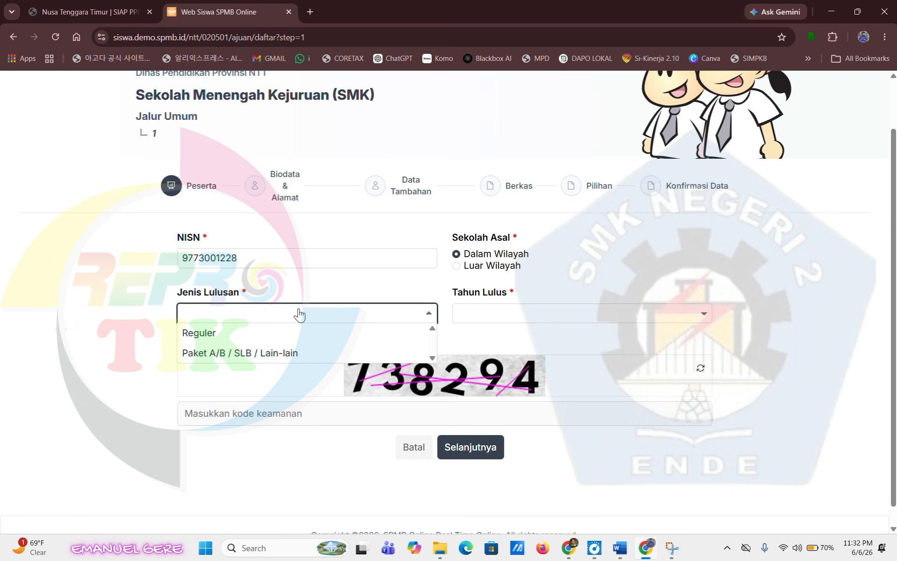
{"action": "left_click", "coordinate": [218, 342]}
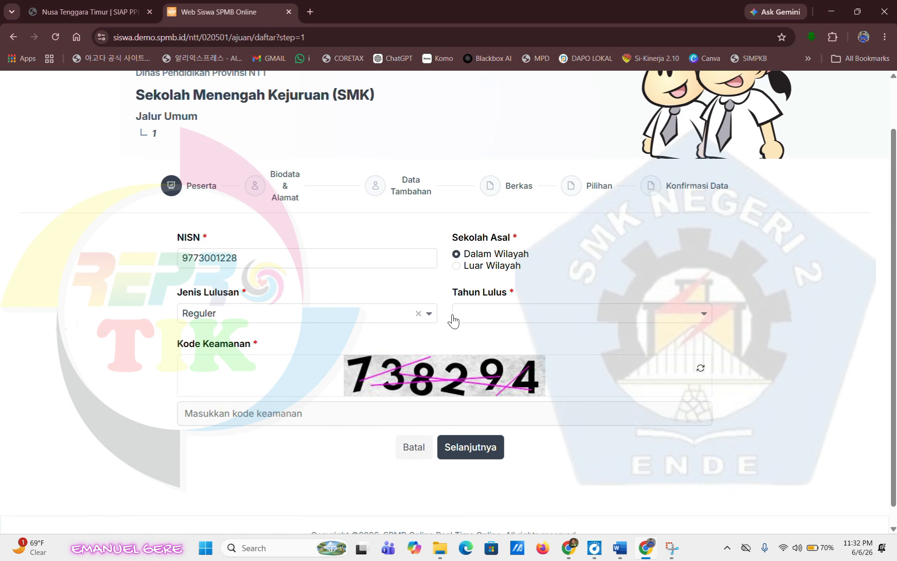
{"action": "left_click", "coordinate": [500, 317]}
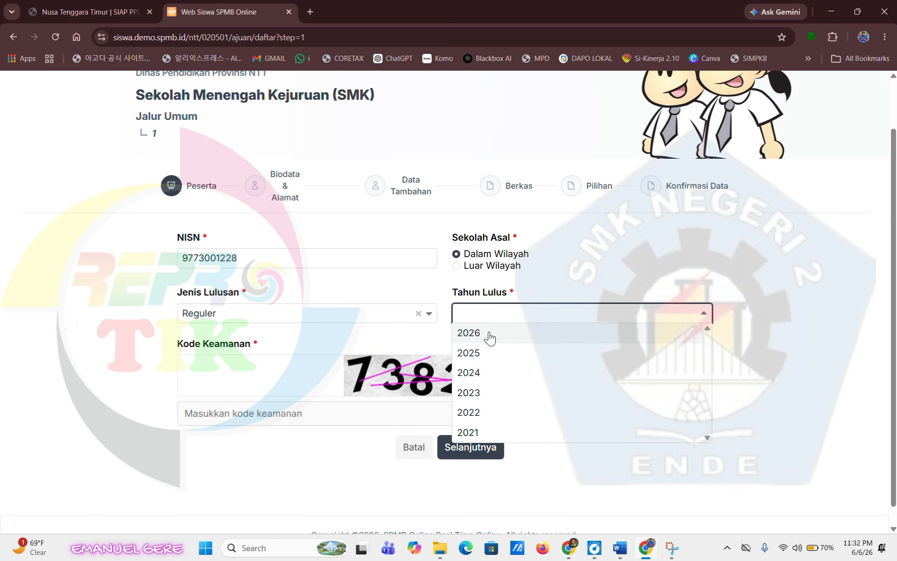
{"action": "left_click", "coordinate": [489, 337]}
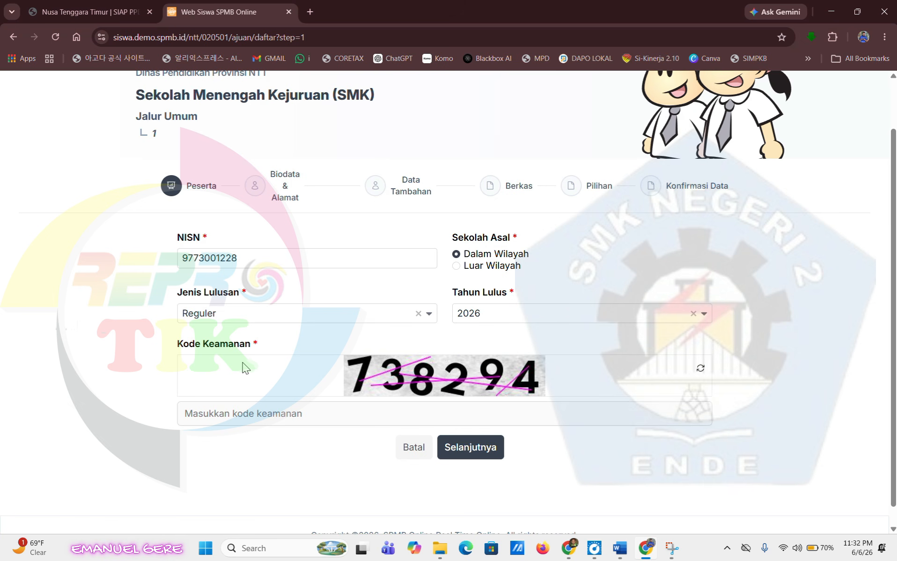
Try to submit the Peserta form with the displayed captcha code entered in the Kode Keamanan field
{"action": "scroll", "coordinate": [224, 373], "scroll_direction": "down", "scroll_amount": 1}
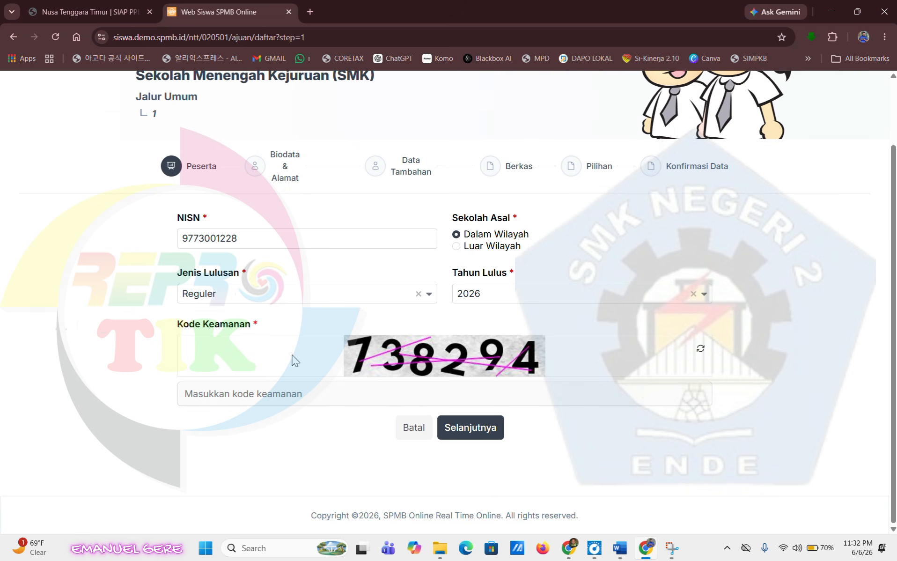
{"action": "left_click", "coordinate": [346, 384]}
{"action": "left_click", "coordinate": [379, 391]}
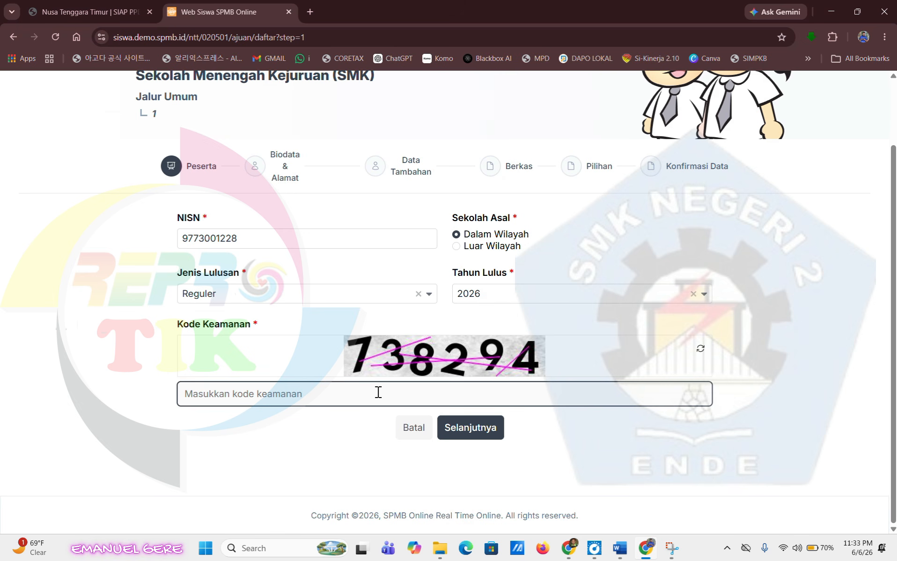
{"action": "type", "text": "73"}
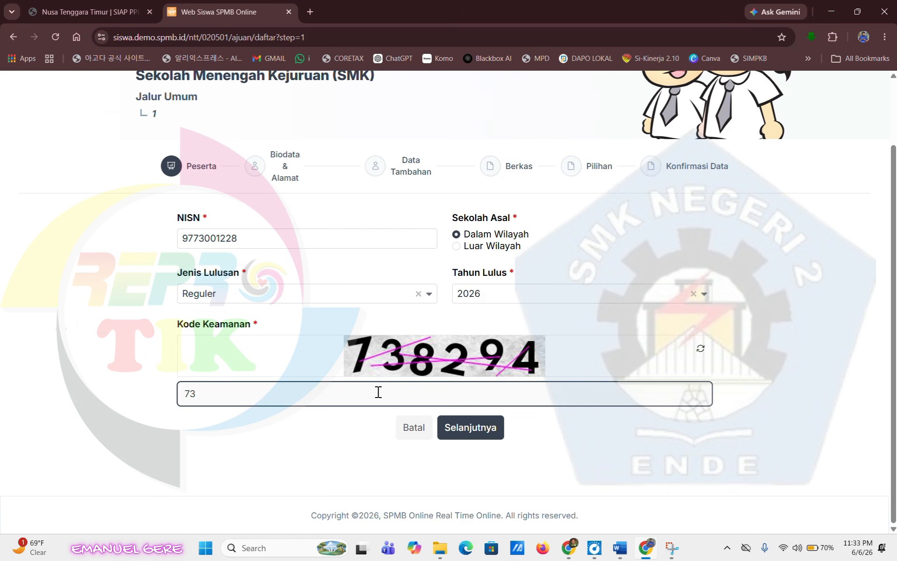
{"action": "type", "text": "8294"}
{"action": "left_click", "coordinate": [476, 437]}
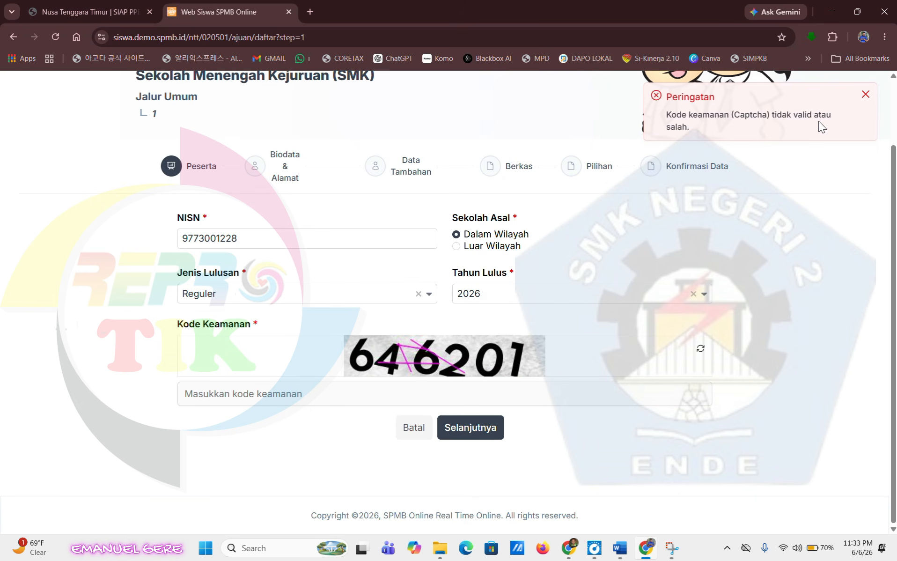
Enter the new captcha code in the Kode Keamanan field and continue to Biodata & Alamat
{"action": "left_click", "coordinate": [431, 393]}
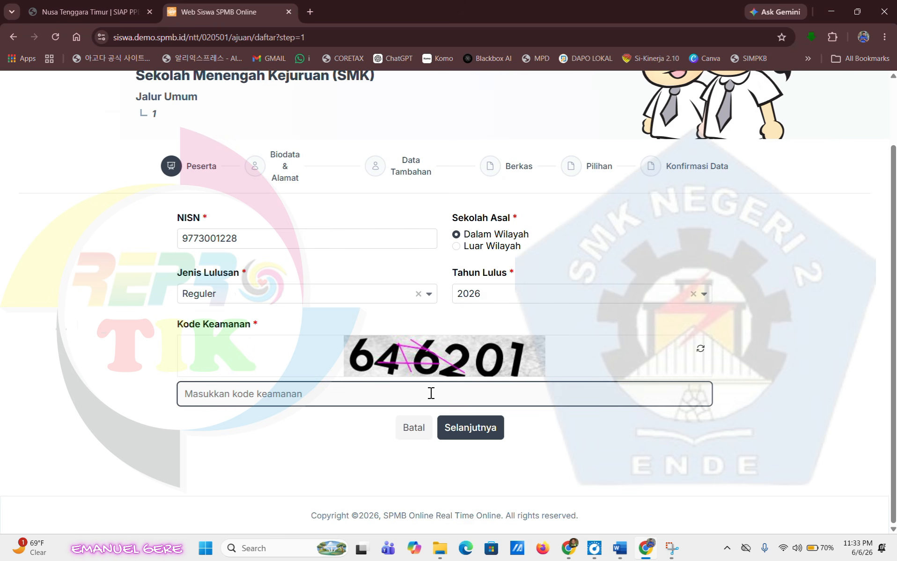
{"action": "type", "text": "646"}
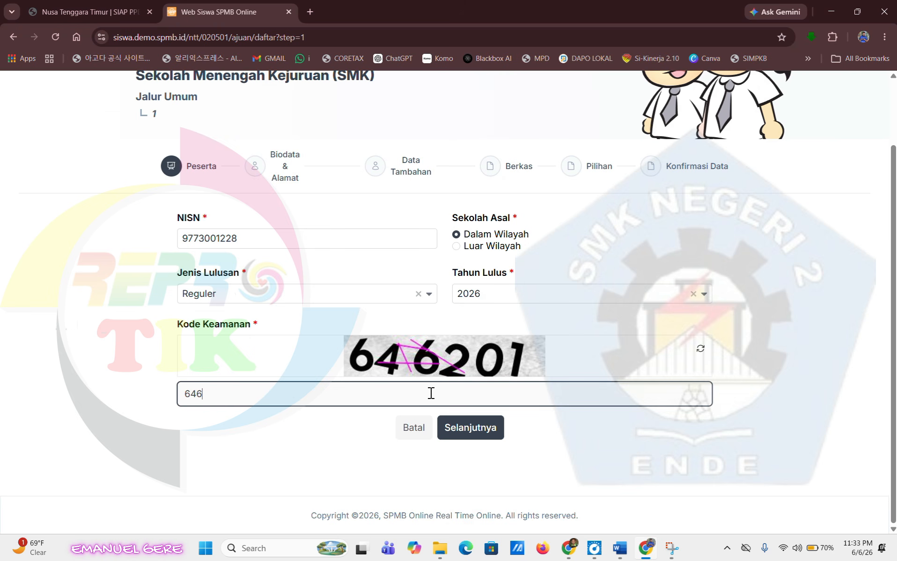
{"action": "type", "text": "201"}
{"action": "left_click", "coordinate": [477, 435]}
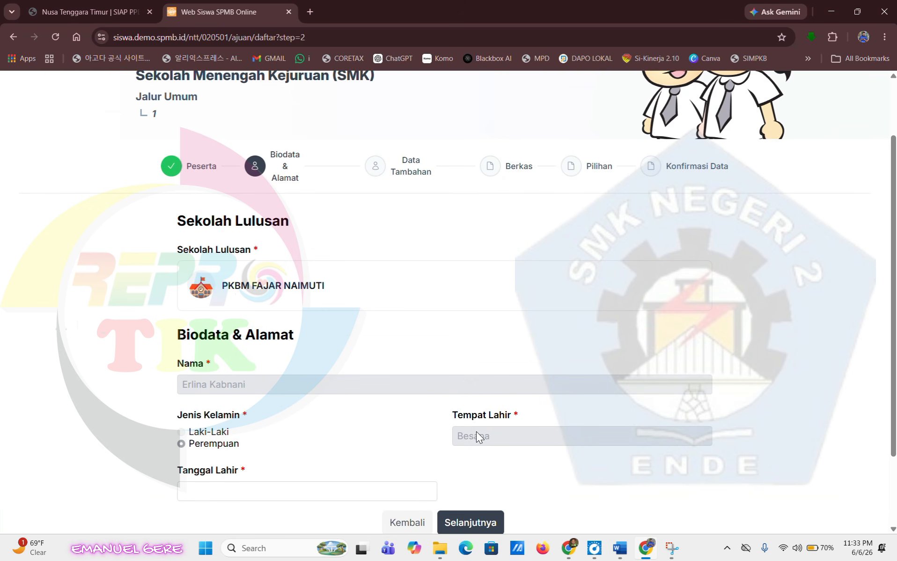
Set the student's date of birth in Tanggal Lahir on the Biodata & Alamat form and continue to Data Tambahan
{"action": "scroll", "coordinate": [476, 431], "scroll_direction": "down", "scroll_amount": 2}
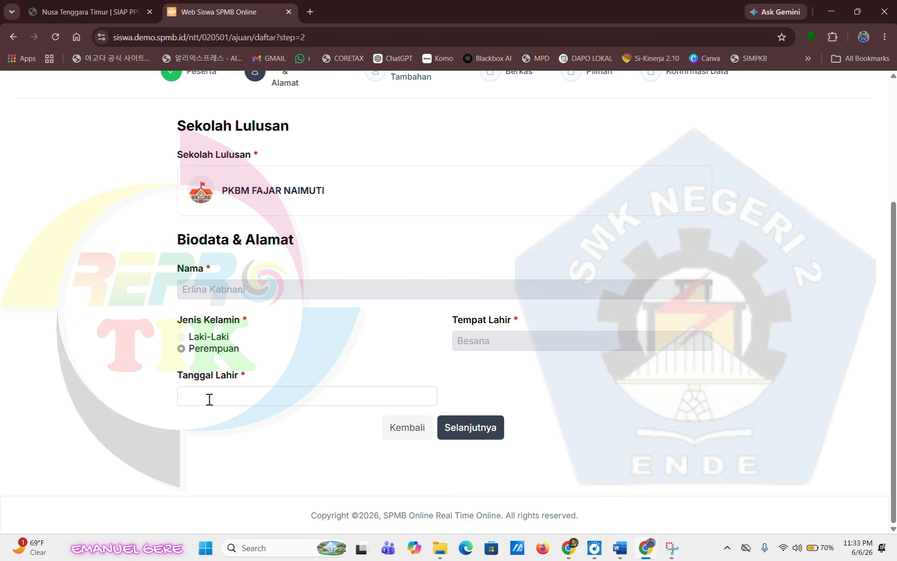
{"action": "left_click", "coordinate": [235, 397]}
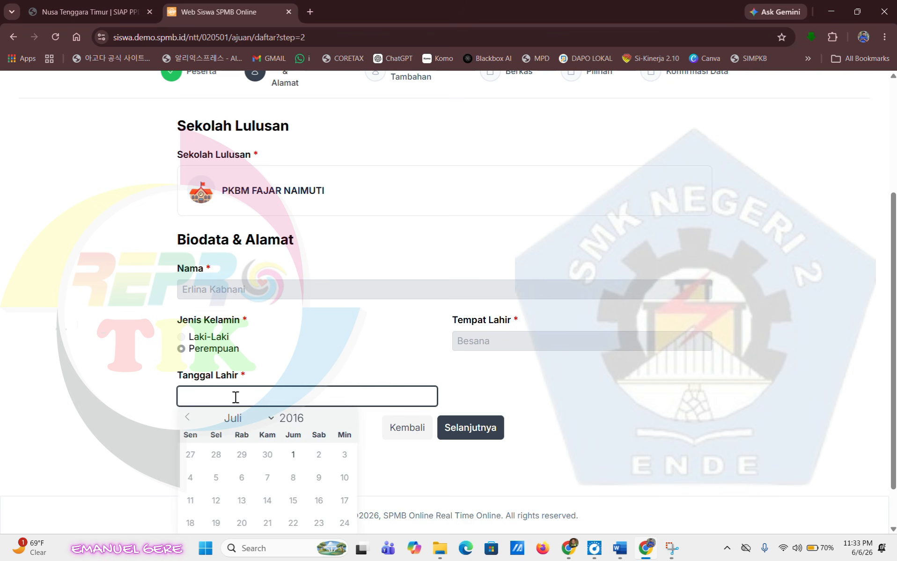
{"action": "left_click", "coordinate": [312, 421]}
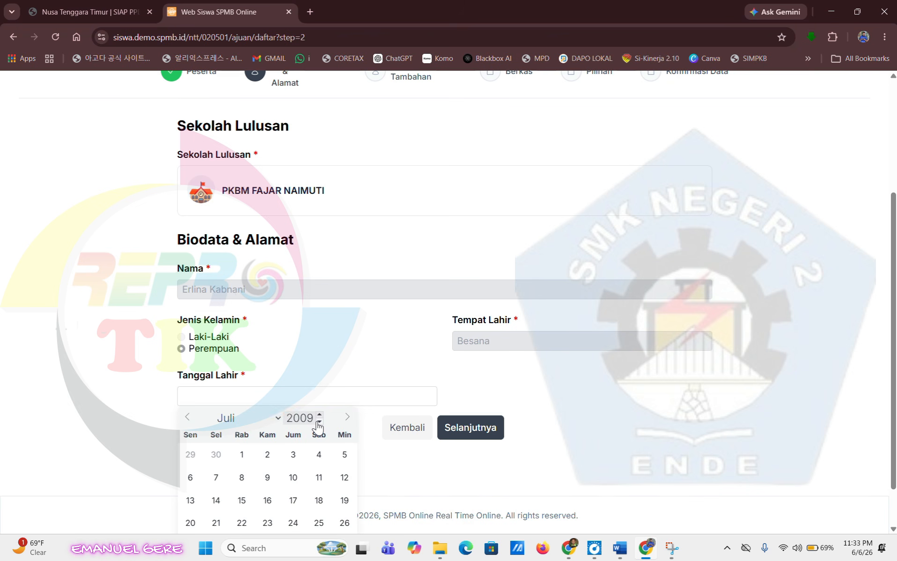
{"action": "left_click", "coordinate": [317, 422]}
{"action": "left_click", "coordinate": [317, 421]}
{"action": "left_click", "coordinate": [317, 422]}
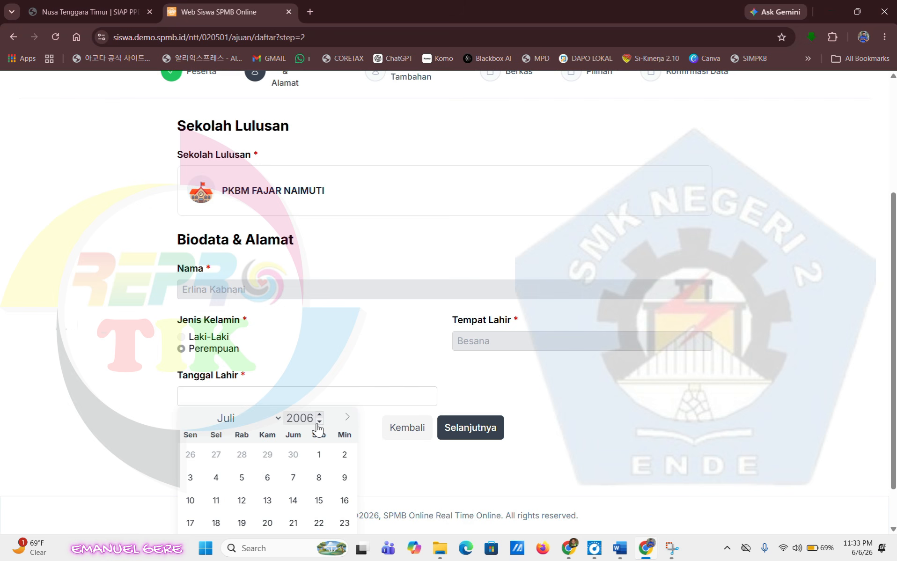
{"action": "left_click", "coordinate": [225, 417]}
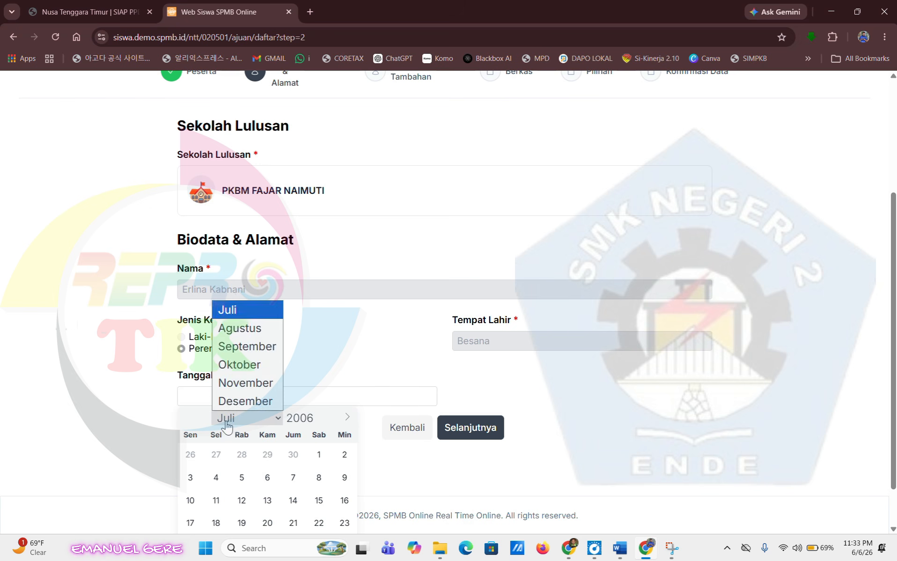
{"action": "left_click", "coordinate": [250, 362]}
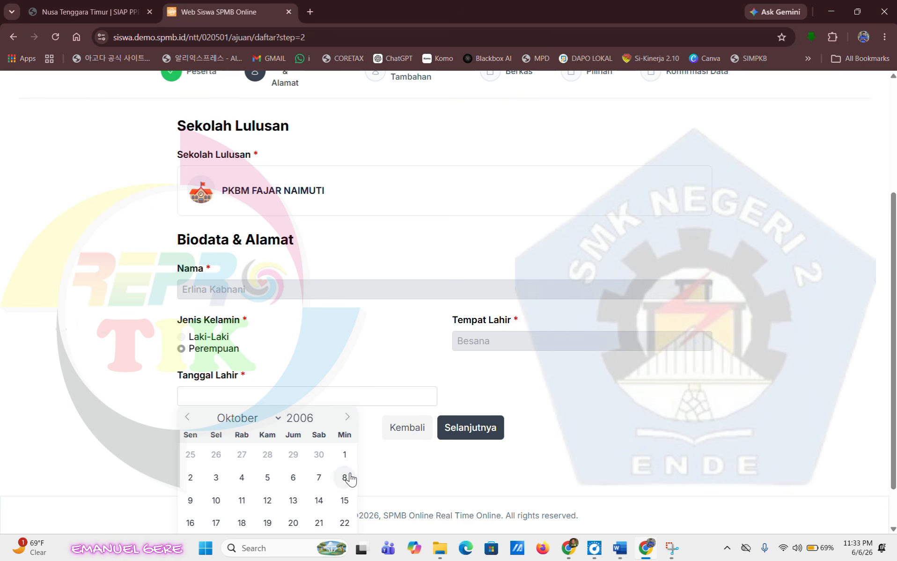
{"action": "left_click", "coordinate": [319, 477]}
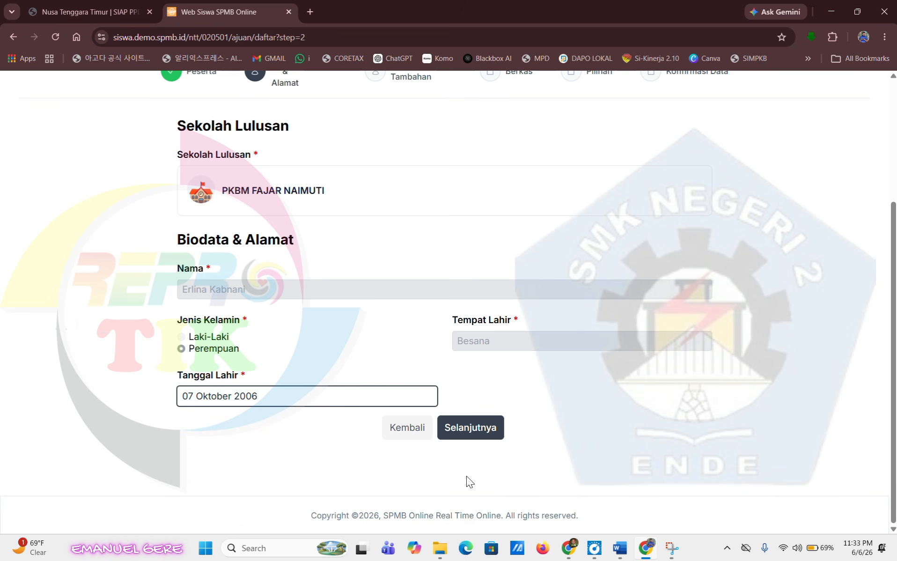
{"action": "left_click", "coordinate": [471, 434]}
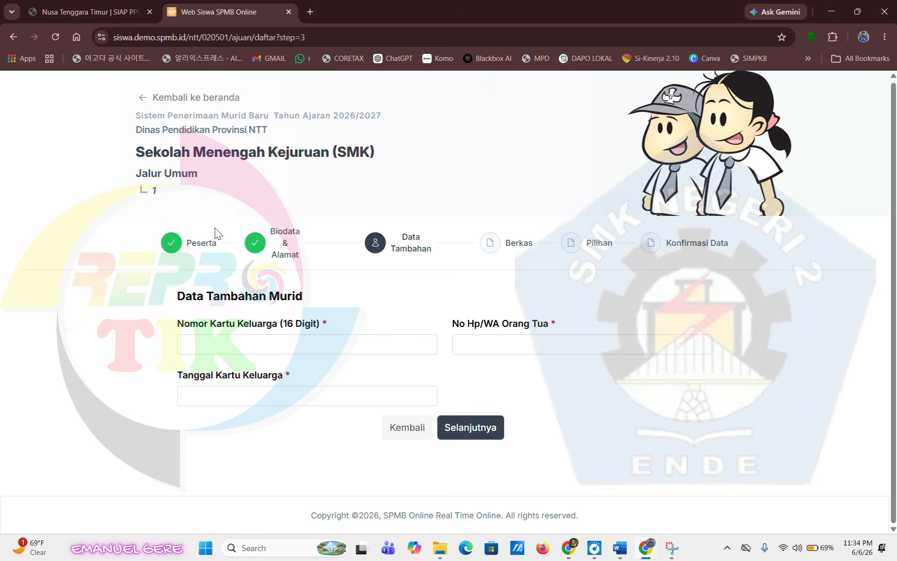
Go back to Biodata & Alamat to review the school and biodata entries, and return to Data Tambahan
{"action": "left_click", "coordinate": [420, 435]}
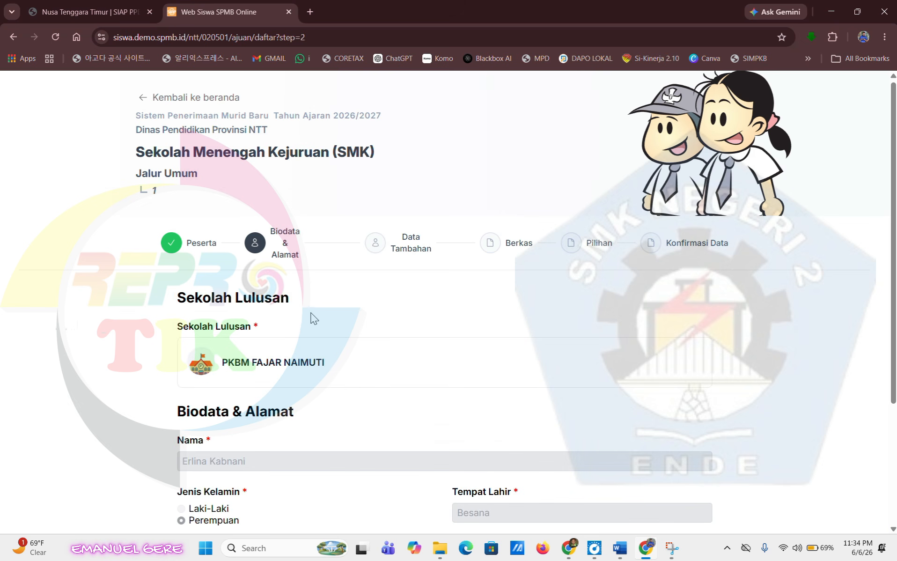
{"action": "scroll", "coordinate": [281, 279], "scroll_direction": "down", "scroll_amount": 2}
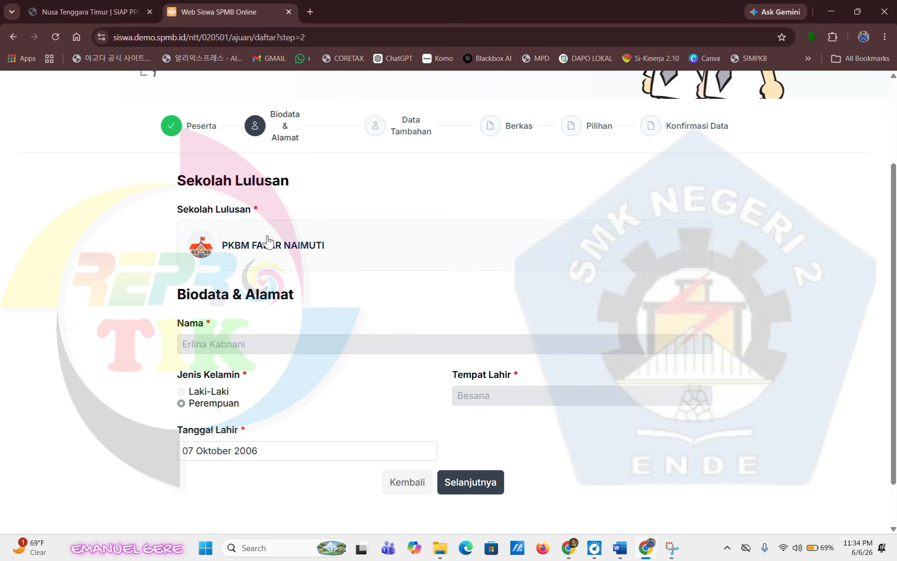
{"action": "scroll", "coordinate": [206, 374], "scroll_direction": "down", "scroll_amount": 1}
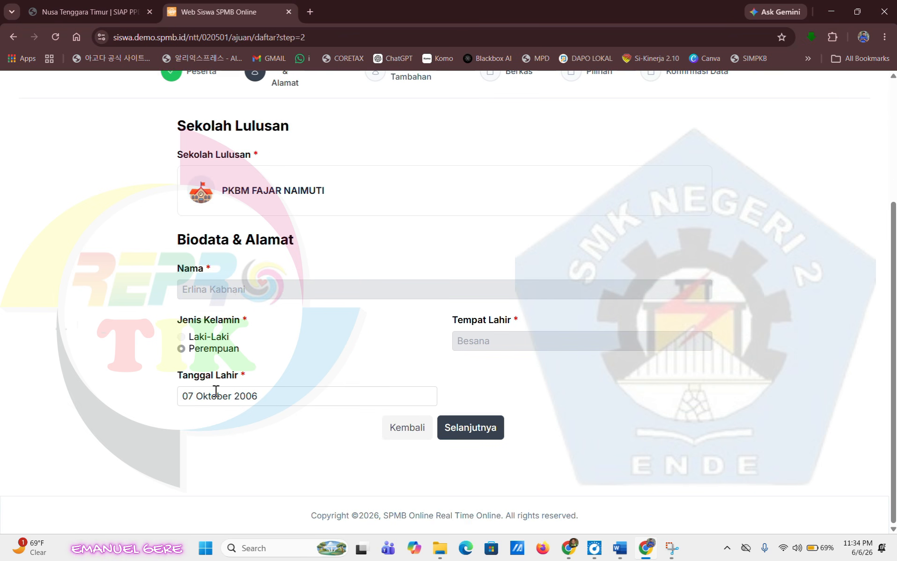
{"action": "scroll", "coordinate": [270, 387], "scroll_direction": "up", "scroll_amount": 3}
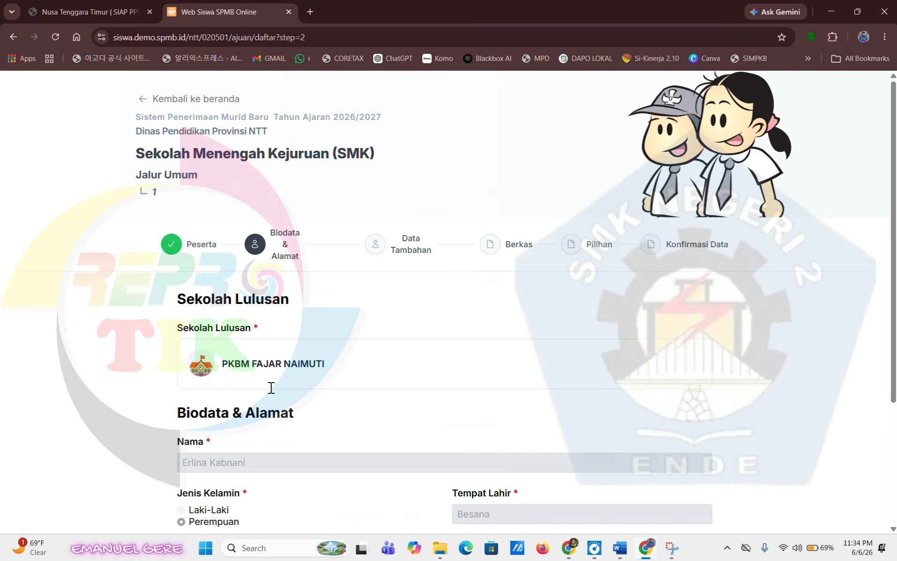
{"action": "scroll", "coordinate": [270, 387], "scroll_direction": "down", "scroll_amount": 3}
{"action": "left_click", "coordinate": [481, 433]}
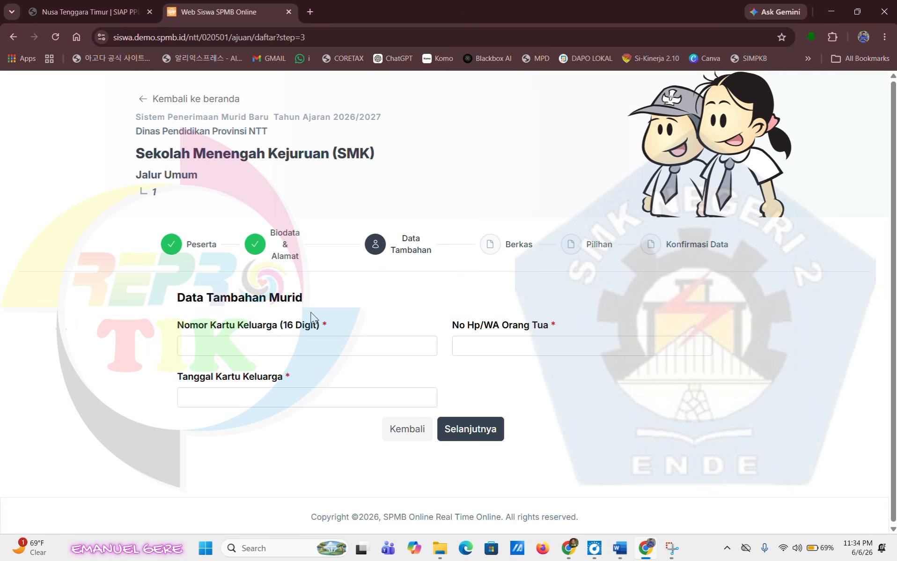
Fill in the family card number in Nomor Kartu Keluarga and the parent's phone number in No Hp/WA Orang Tua from the saved entries
{"action": "left_click", "coordinate": [303, 340]}
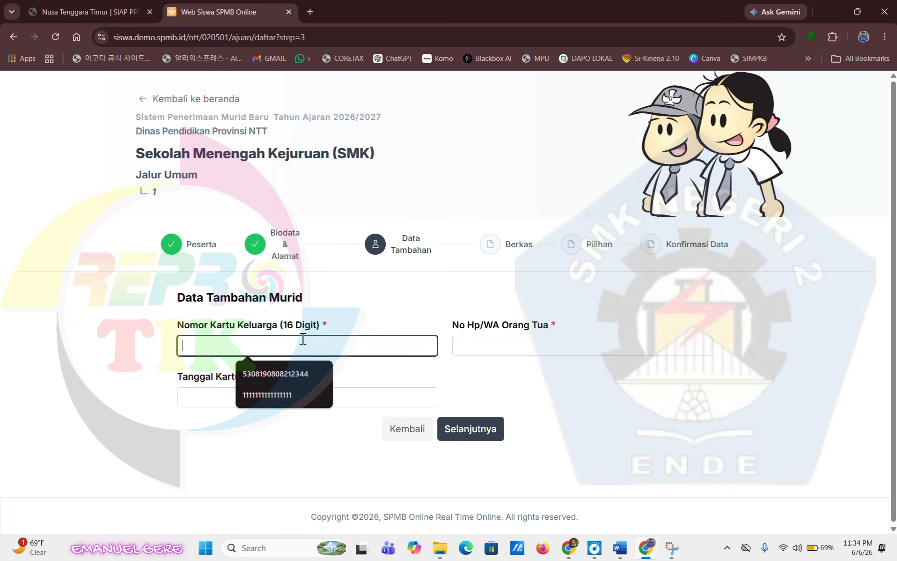
{"action": "left_click", "coordinate": [279, 378]}
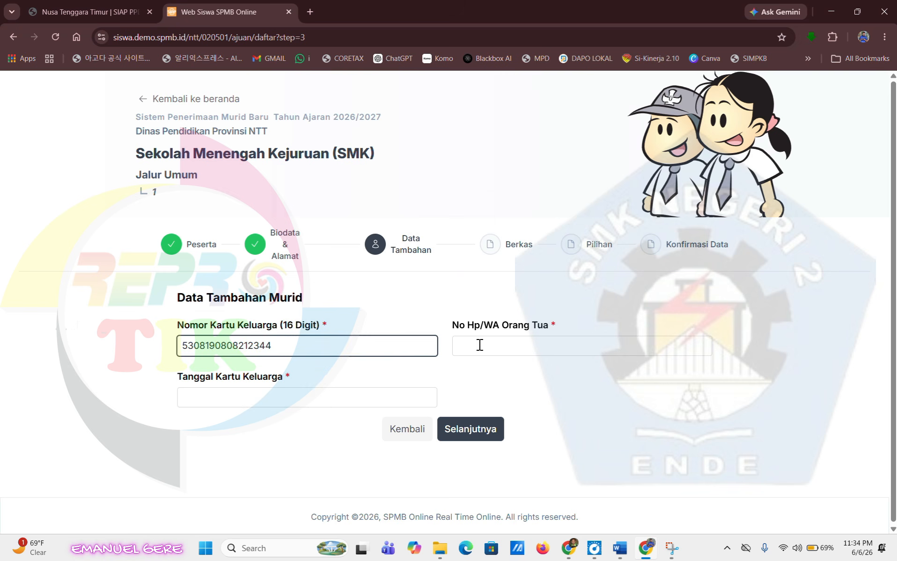
{"action": "left_click", "coordinate": [496, 339]}
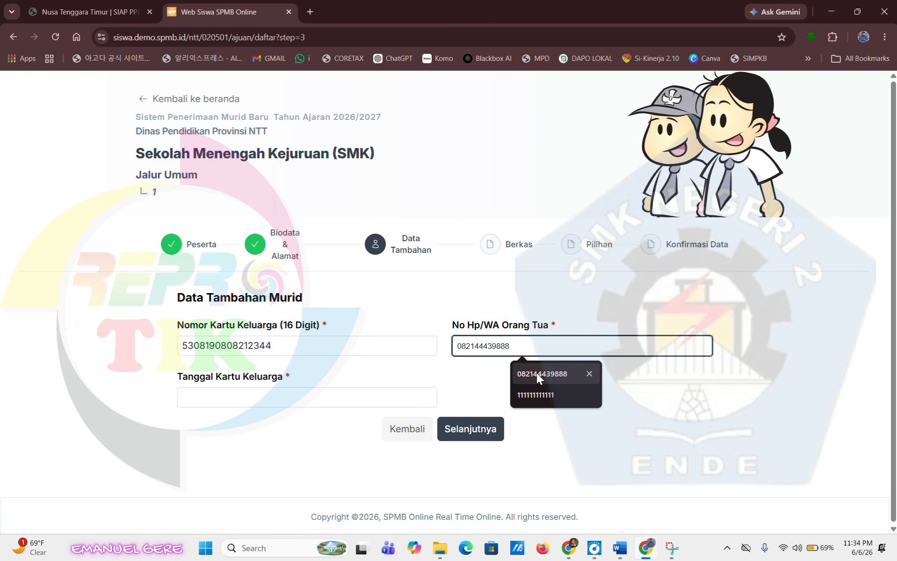
{"action": "left_click", "coordinate": [537, 373]}
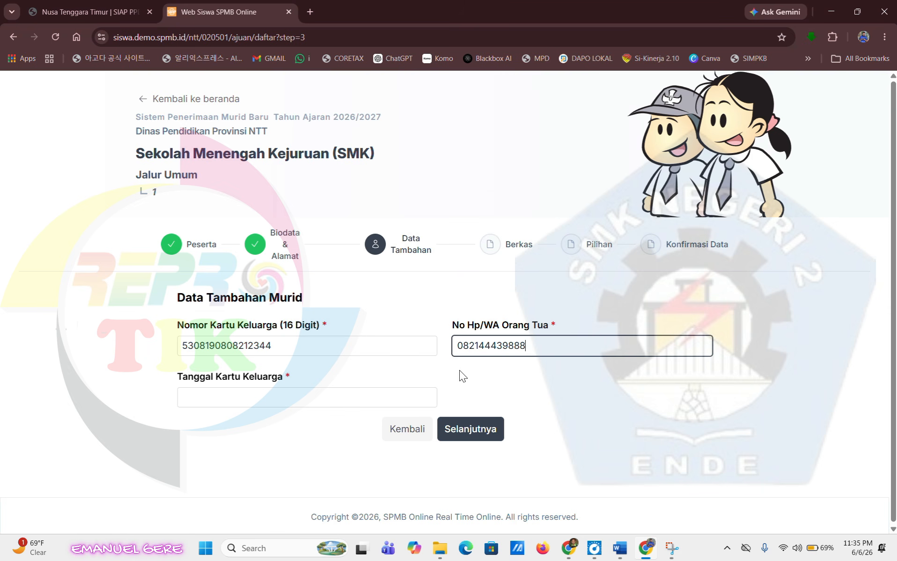
Set Tanggal Kartu Keluarga to 09 Juli 2024 and continue to Berkas
{"action": "scroll", "coordinate": [459, 369], "scroll_direction": "down", "scroll_amount": 1}
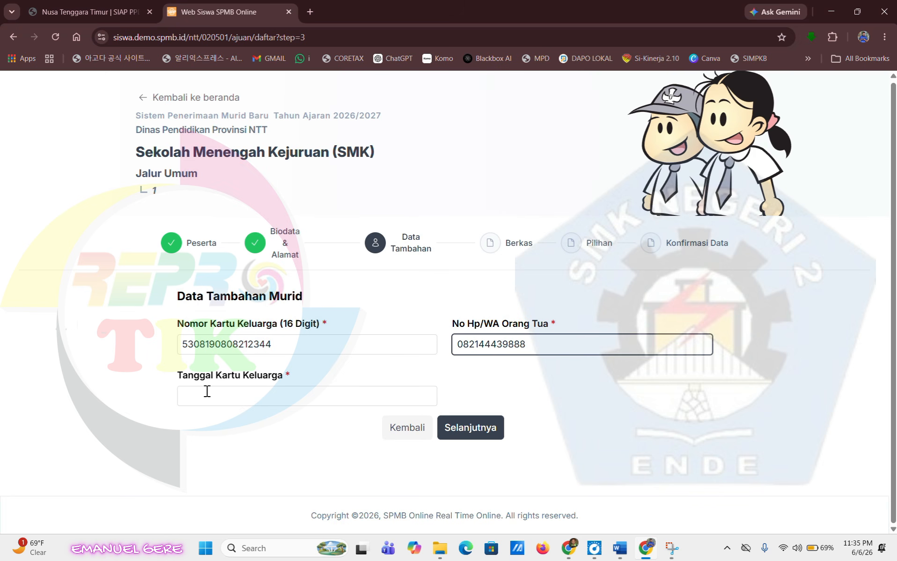
{"action": "left_click", "coordinate": [207, 391]}
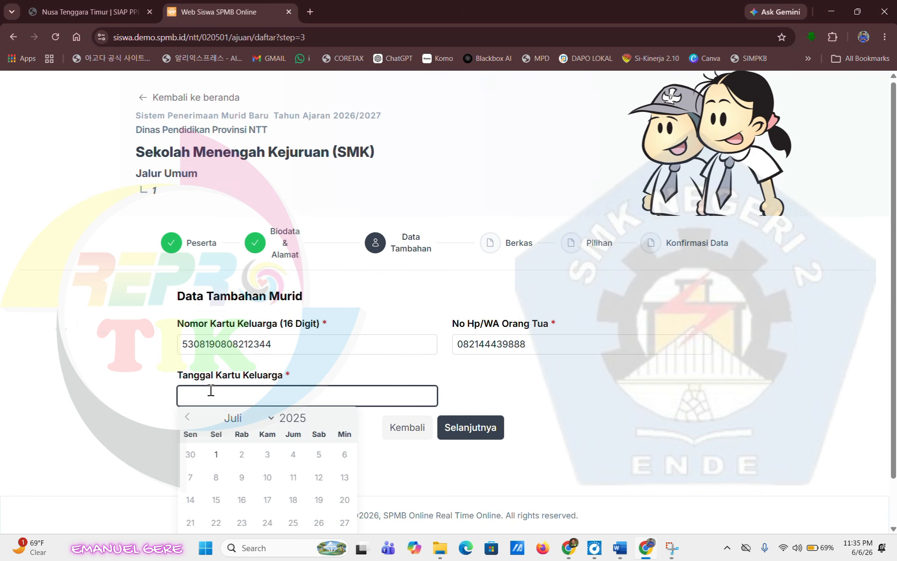
{"action": "left_click", "coordinate": [313, 421]}
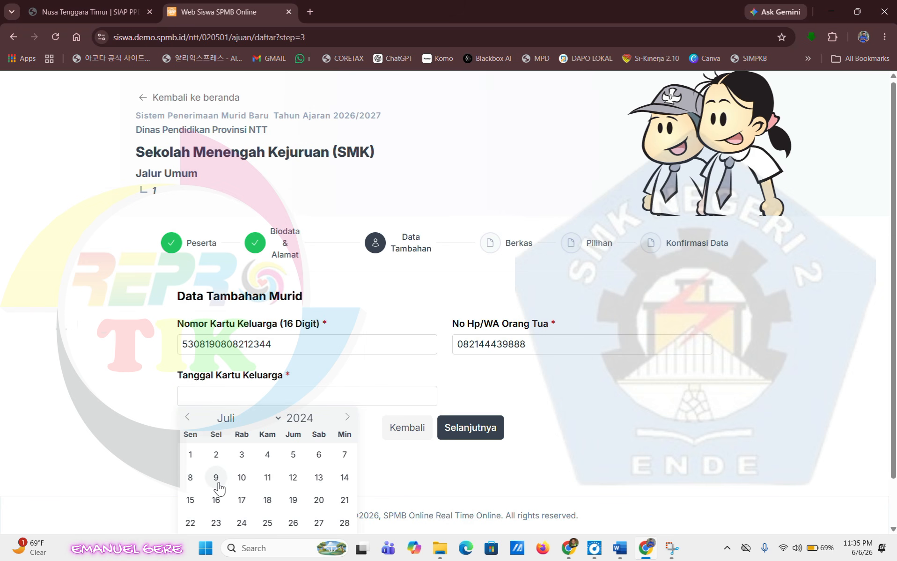
{"action": "left_click", "coordinate": [218, 485]}
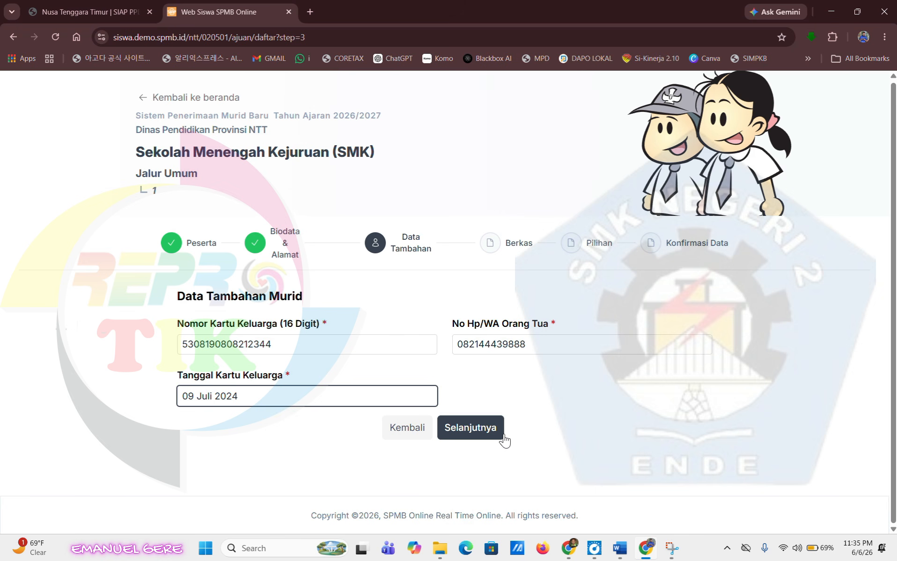
{"action": "left_click", "coordinate": [479, 435]}
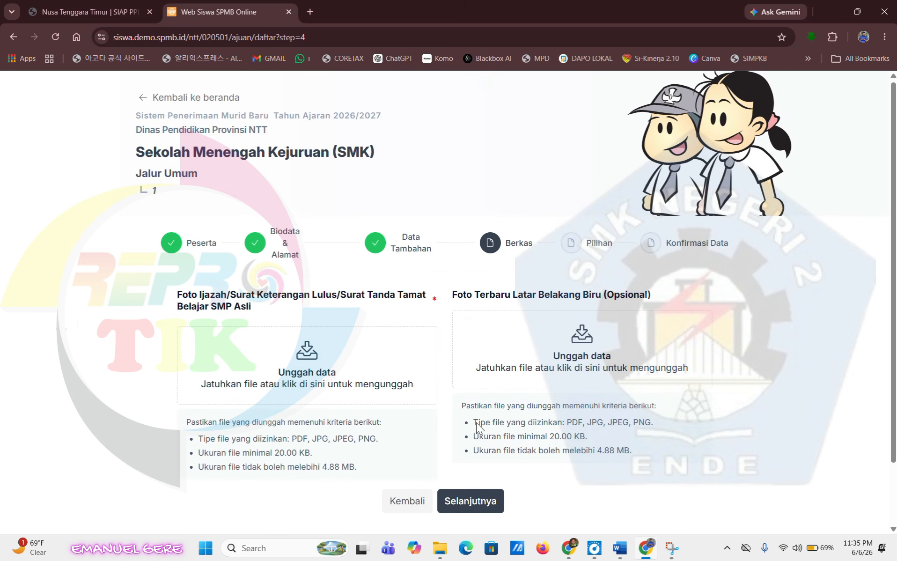
Upload the SKL file from the PENDAFTARAN folder as the Foto Ijazah/Surat Keterangan Lulus document
{"action": "scroll", "coordinate": [454, 308], "scroll_direction": "down", "scroll_amount": 1}
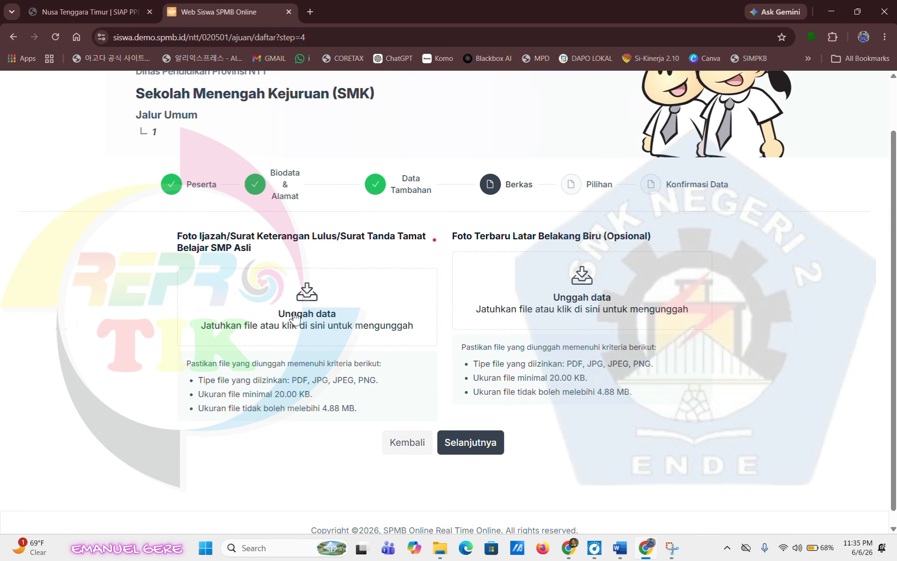
{"action": "scroll", "coordinate": [295, 318], "scroll_direction": "down", "scroll_amount": 1}
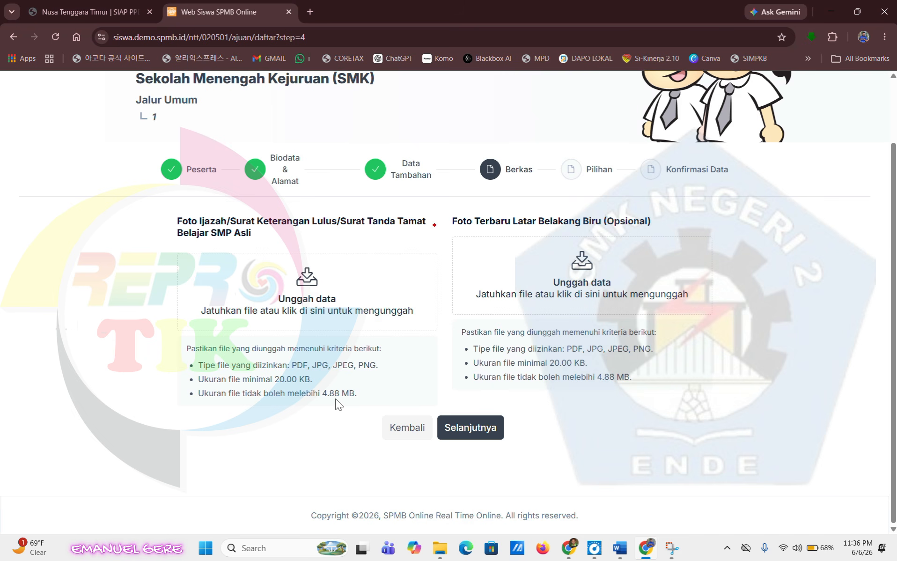
{"action": "left_click", "coordinate": [313, 315]}
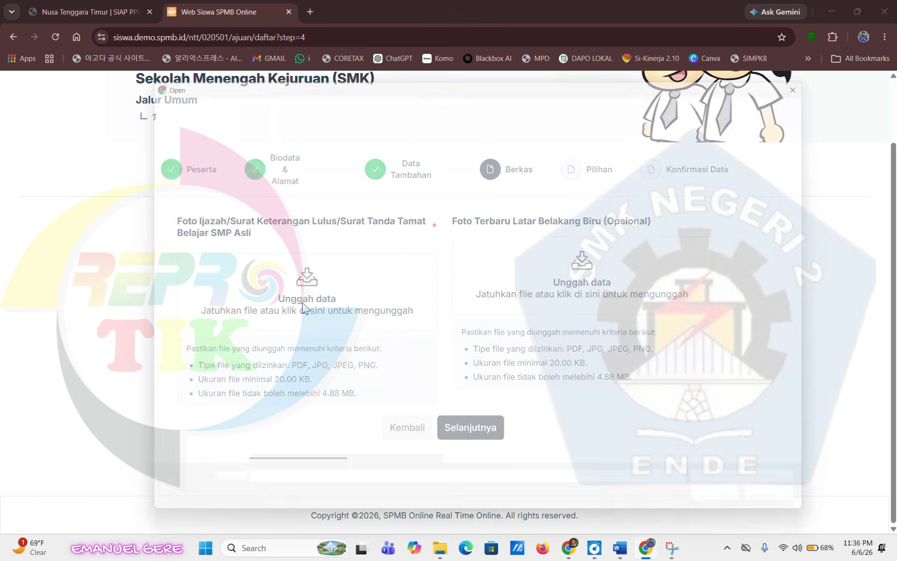
{"action": "left_click", "coordinate": [296, 212]}
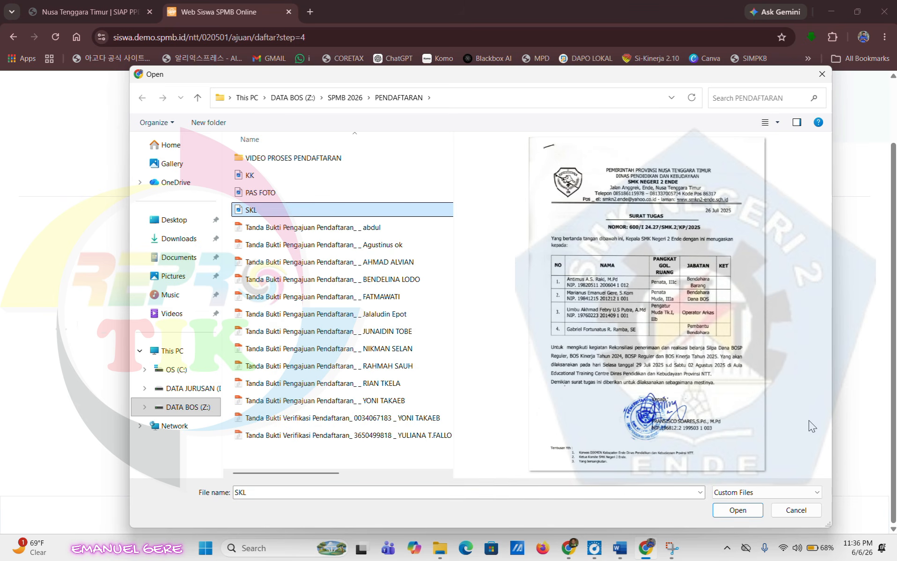
{"action": "left_click", "coordinate": [738, 511]}
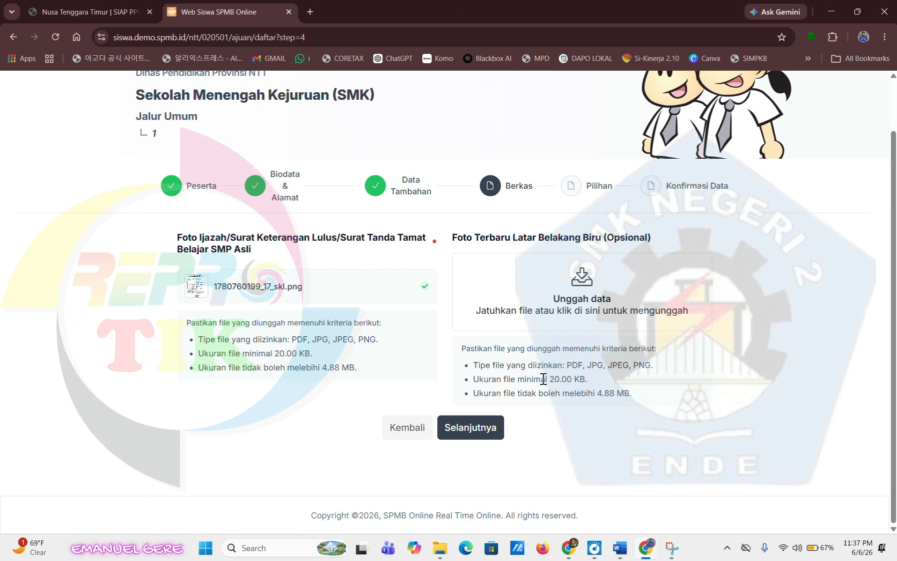
Upload the PAS FOTO file as Foto Terbaru Latar Belakang Biru and continue to Pilihan
{"action": "left_click", "coordinate": [581, 285]}
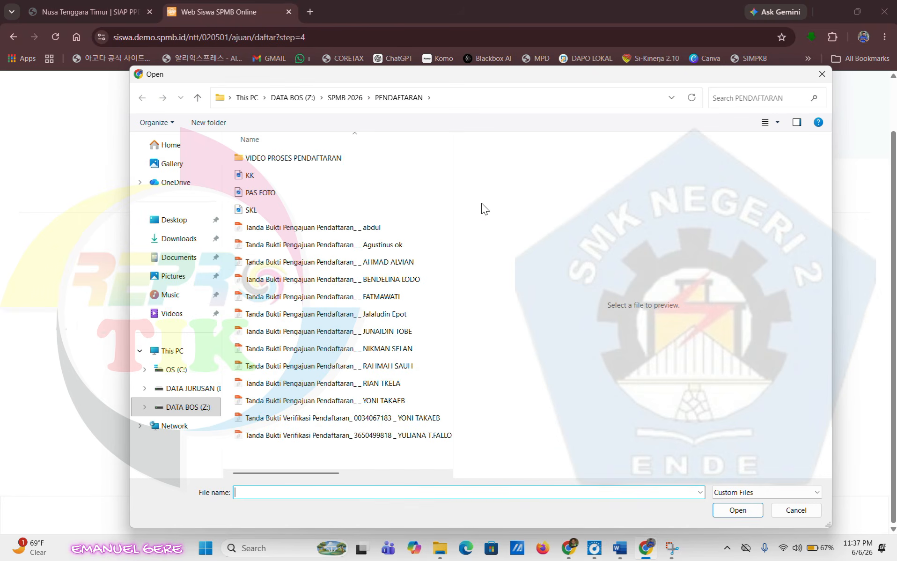
{"action": "left_click", "coordinate": [277, 193]}
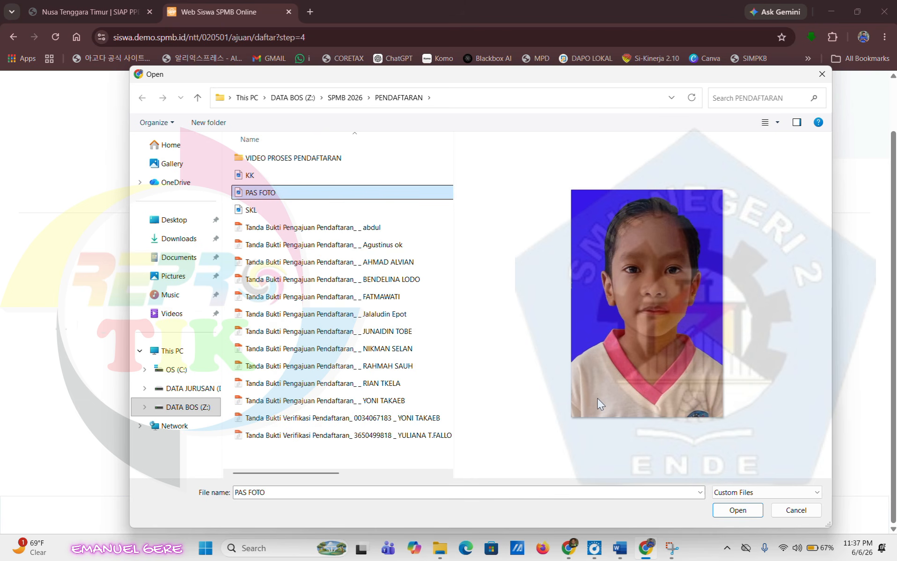
{"action": "left_click", "coordinate": [738, 510]}
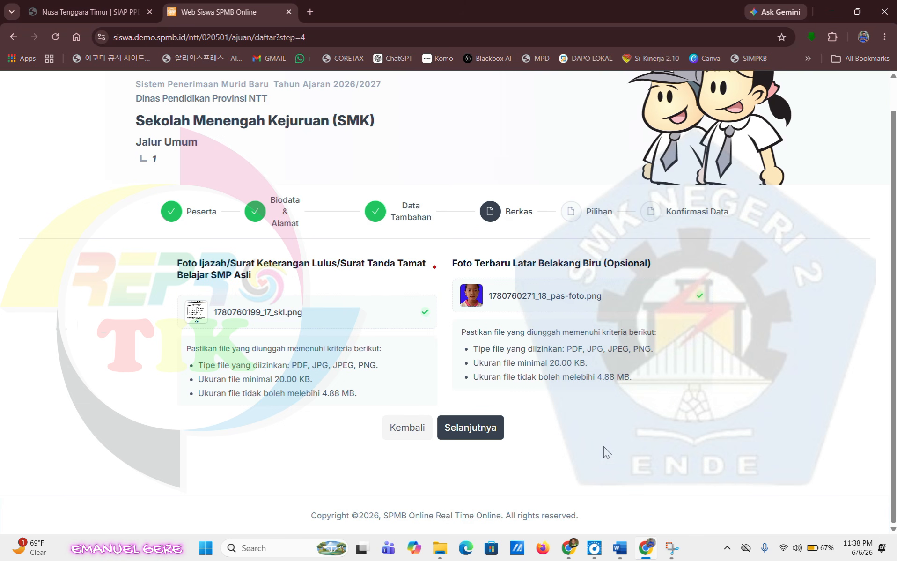
{"action": "left_click", "coordinate": [481, 429]}
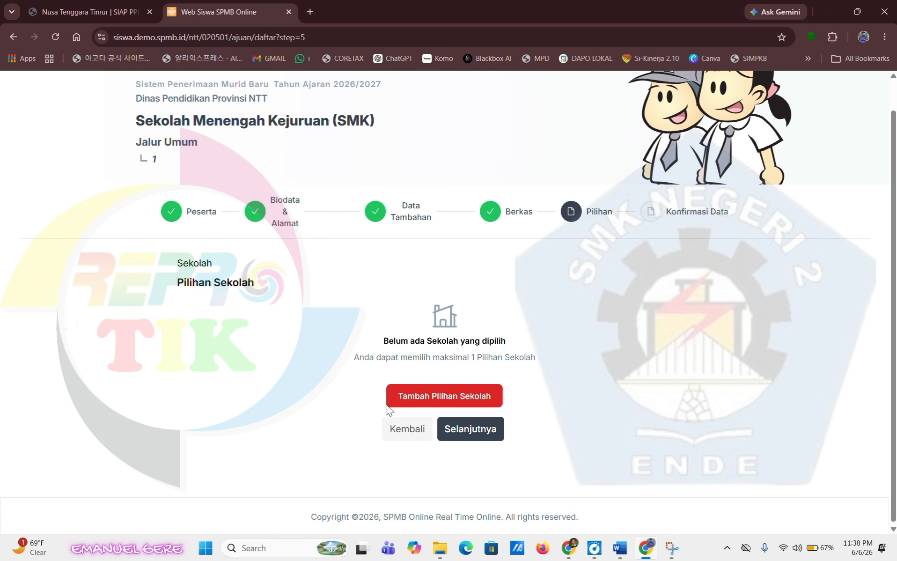
Add SMK NEGERI 2 ENDE with the Teknik Geomatika major as the school choice
{"action": "left_click", "coordinate": [413, 405]}
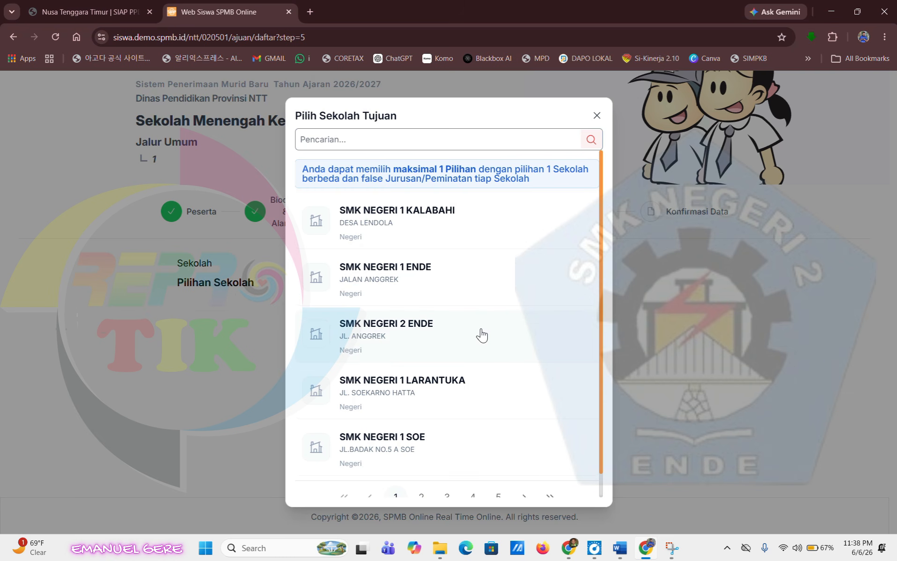
{"action": "left_click", "coordinate": [378, 343]}
{"action": "scroll", "coordinate": [407, 319], "scroll_direction": "down", "scroll_amount": 2}
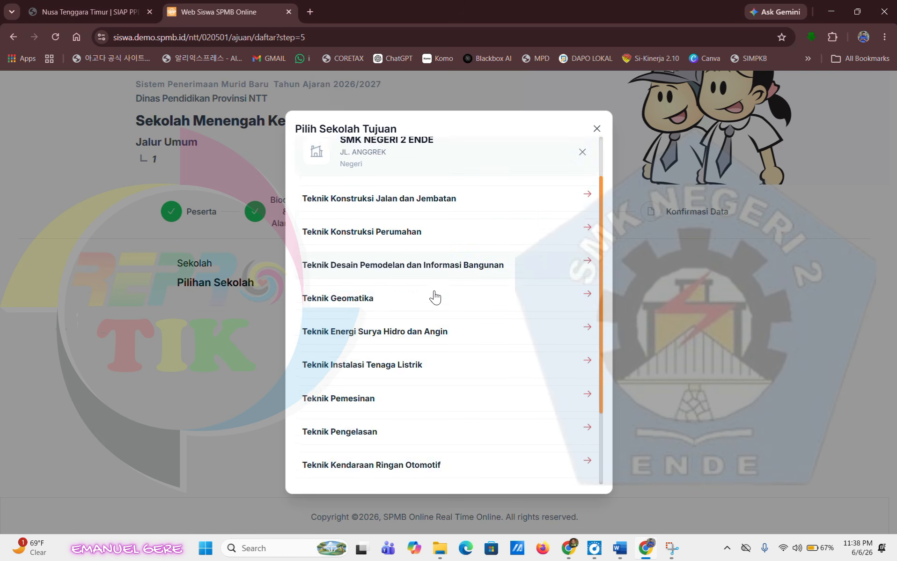
{"action": "scroll", "coordinate": [433, 297], "scroll_direction": "up", "scroll_amount": 2}
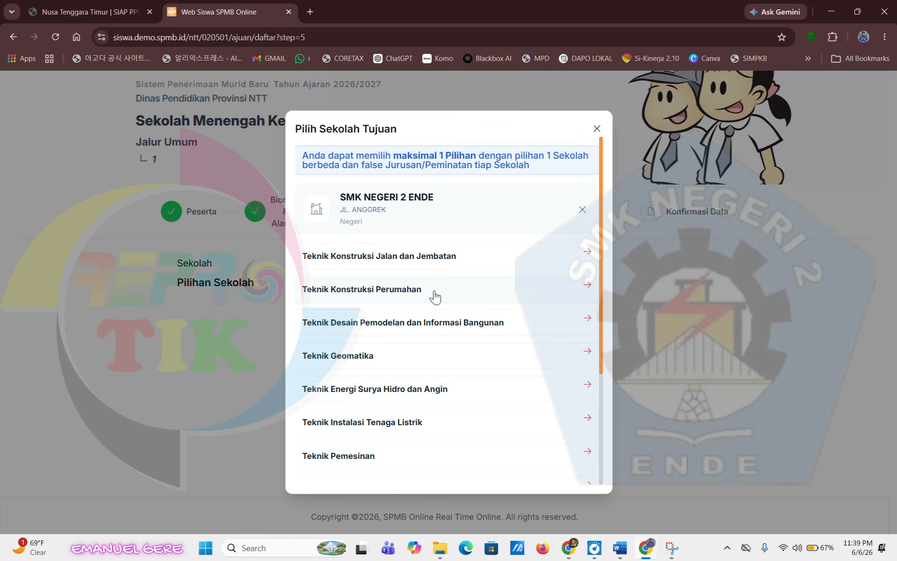
{"action": "scroll", "coordinate": [435, 297], "scroll_direction": "down", "scroll_amount": 1}
{"action": "left_click", "coordinate": [369, 306]}
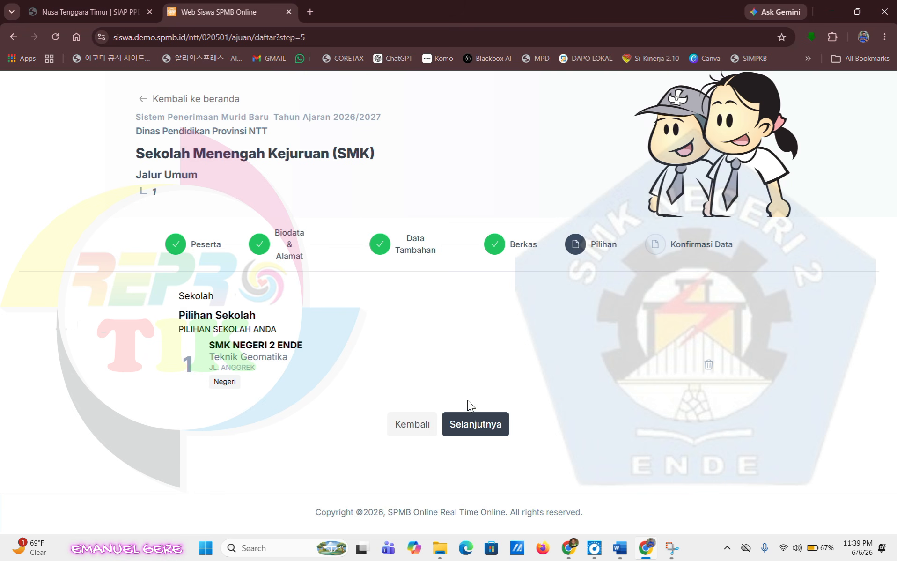
Go back from the school choice confirmation to recheck it and remove the SMK NEGERI 2 ENDE Teknik Geomatika choice
{"action": "left_click", "coordinate": [477, 421]}
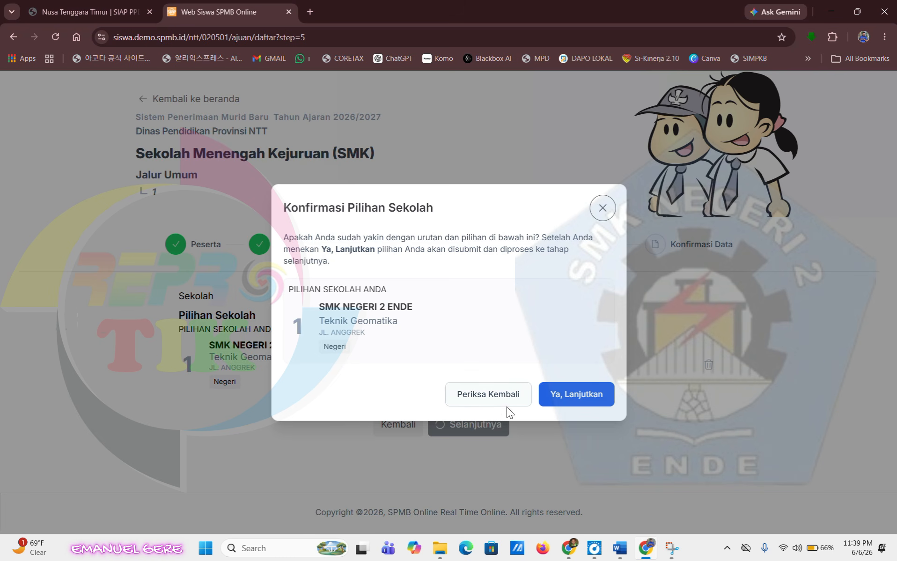
{"action": "left_click", "coordinate": [482, 398]}
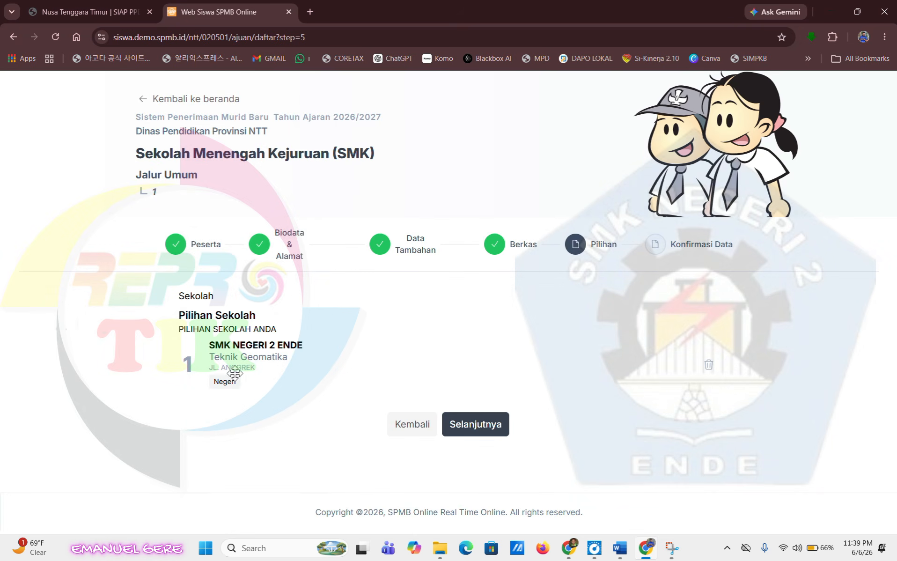
{"action": "left_click", "coordinate": [708, 364]}
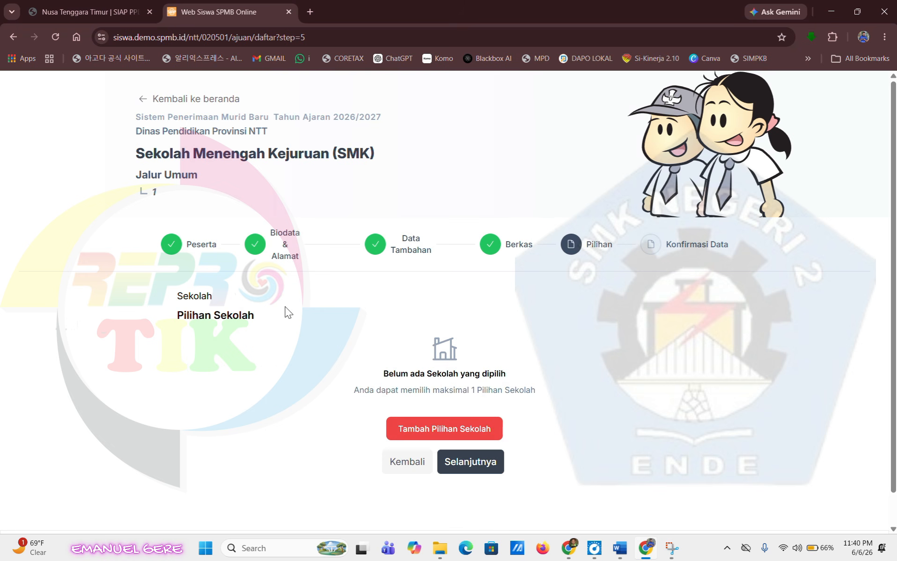
Add SMK NEGERI 2 ENDE with the Teknik Kendaraan Ringan Otomotif major and confirm the school choice to continue to Konfirmasi Data
{"action": "left_click", "coordinate": [447, 433]}
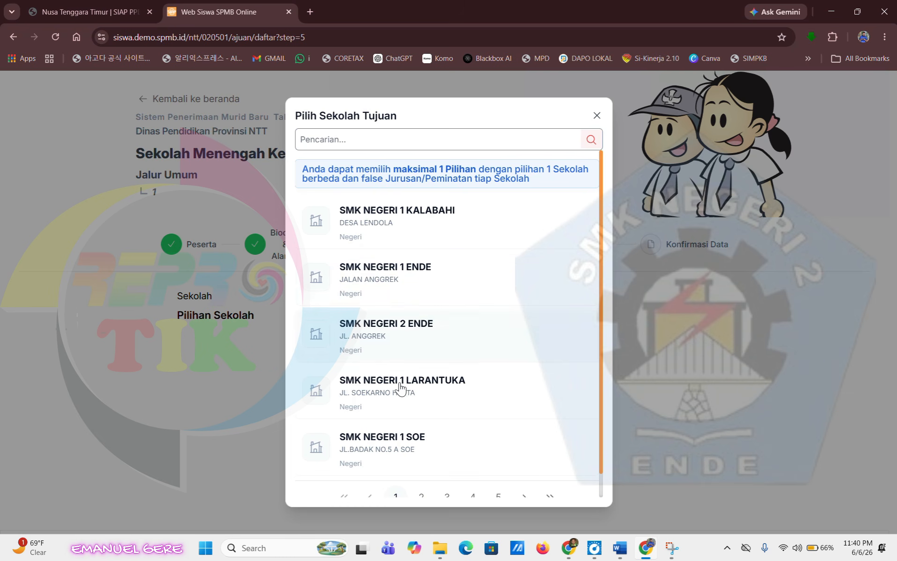
{"action": "left_click", "coordinate": [413, 334]}
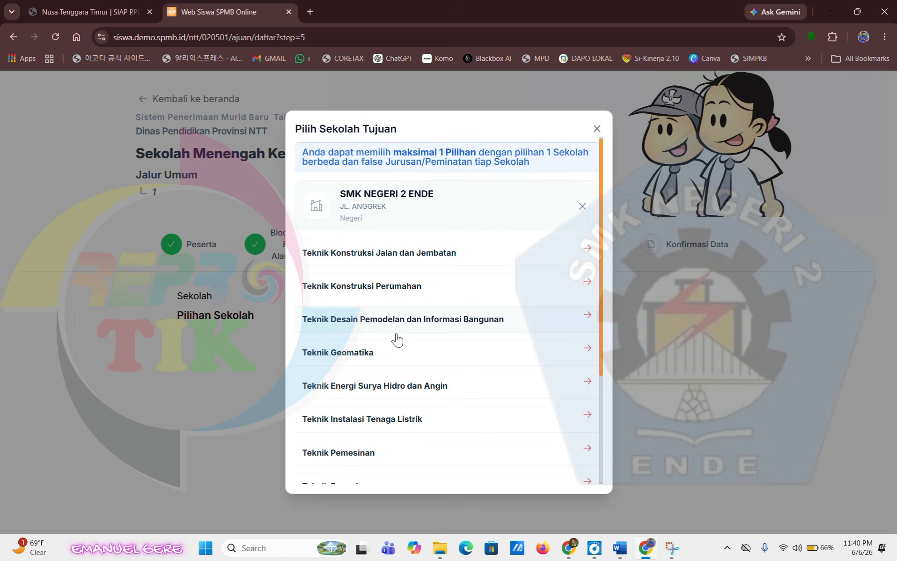
{"action": "scroll", "coordinate": [397, 339], "scroll_direction": "down", "scroll_amount": 2}
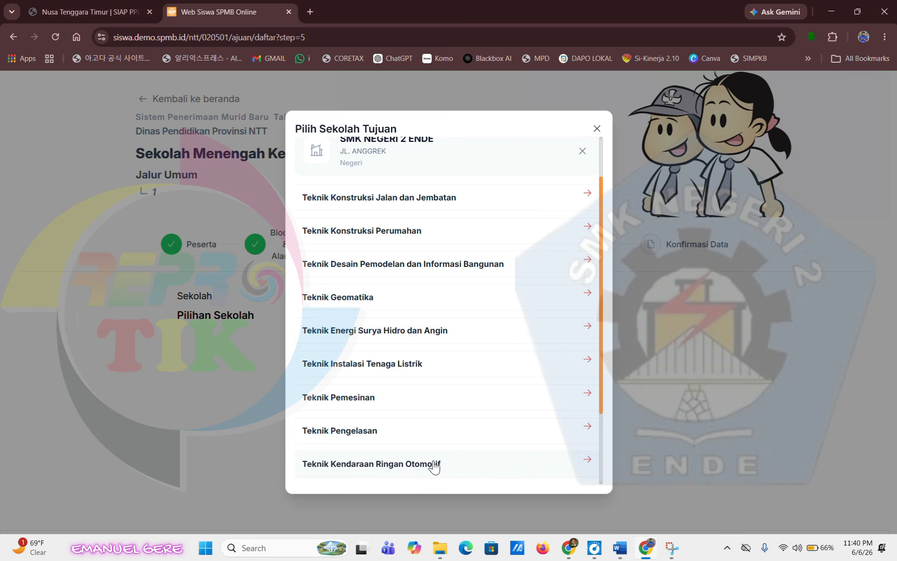
{"action": "scroll", "coordinate": [441, 441], "scroll_direction": "down", "scroll_amount": 1}
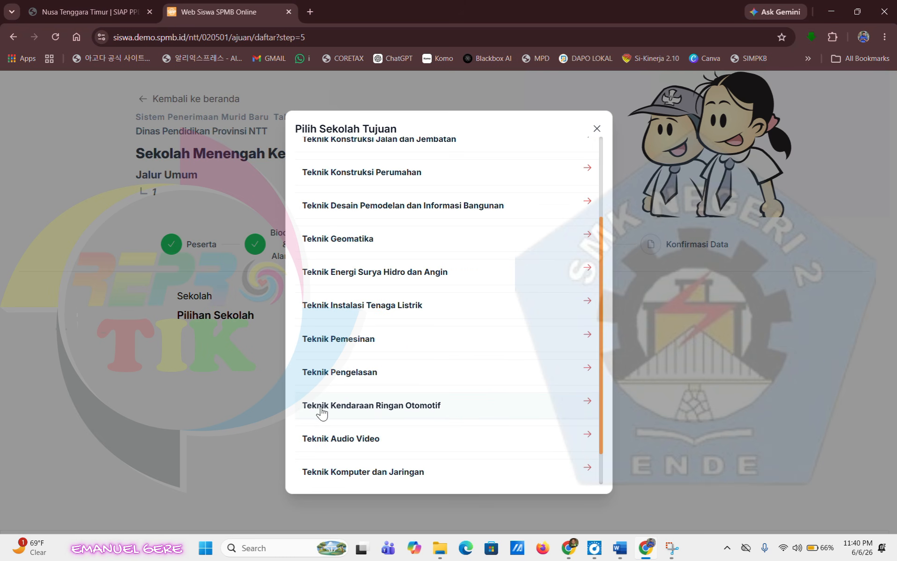
{"action": "left_click", "coordinate": [440, 409]}
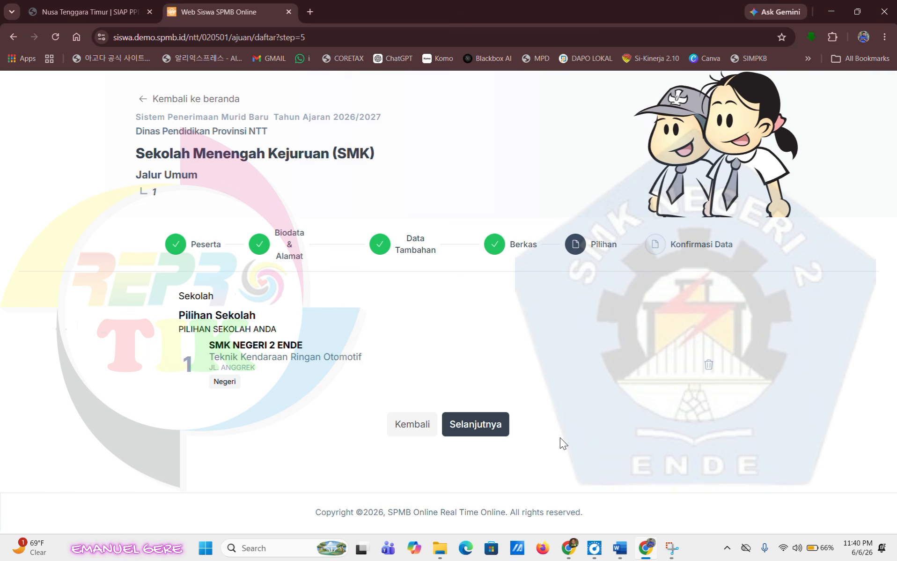
{"action": "left_click", "coordinate": [484, 423]}
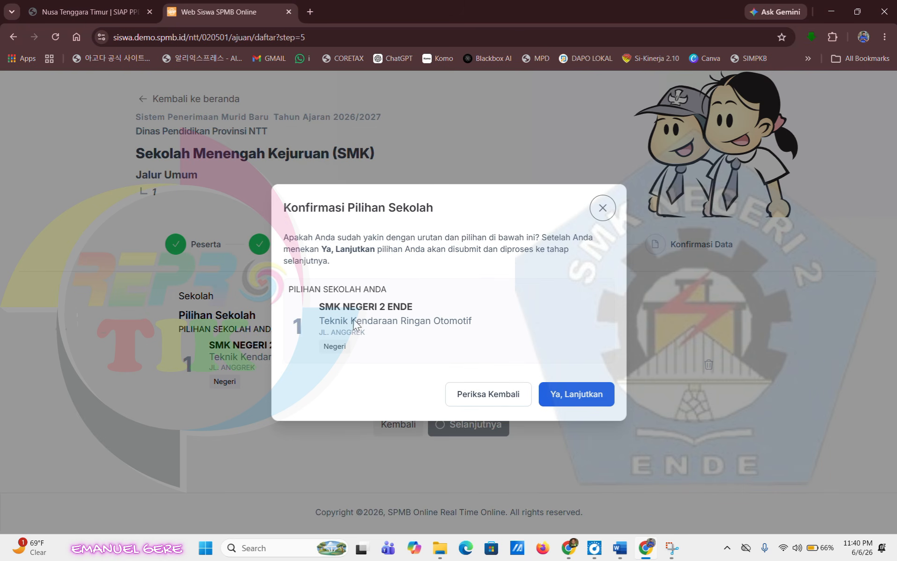
{"action": "left_click", "coordinate": [590, 405]}
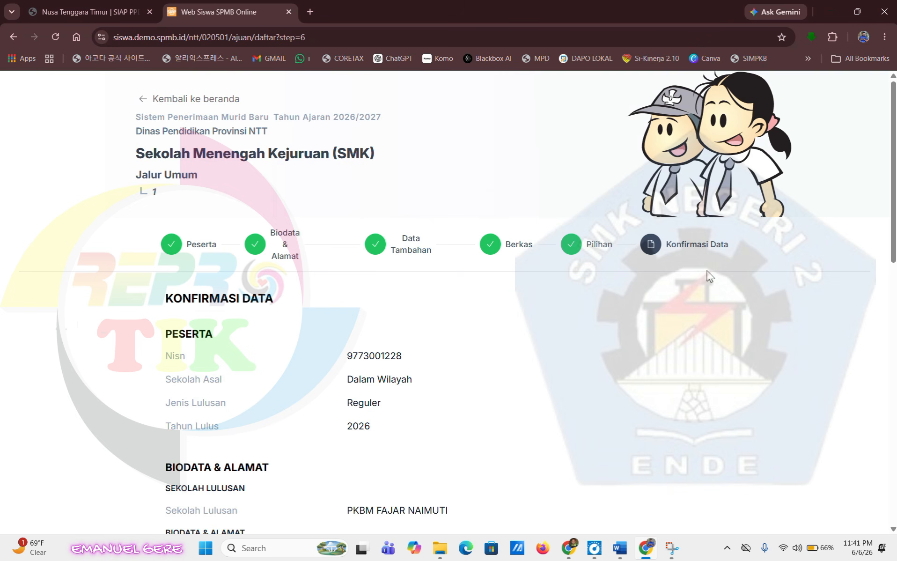
Review the entered data on Konfirmasi Data and check the uploaded Foto Terbaru Latar Belakang Biru, closing the photo when done
{"action": "scroll", "coordinate": [646, 295], "scroll_direction": "down", "scroll_amount": 2}
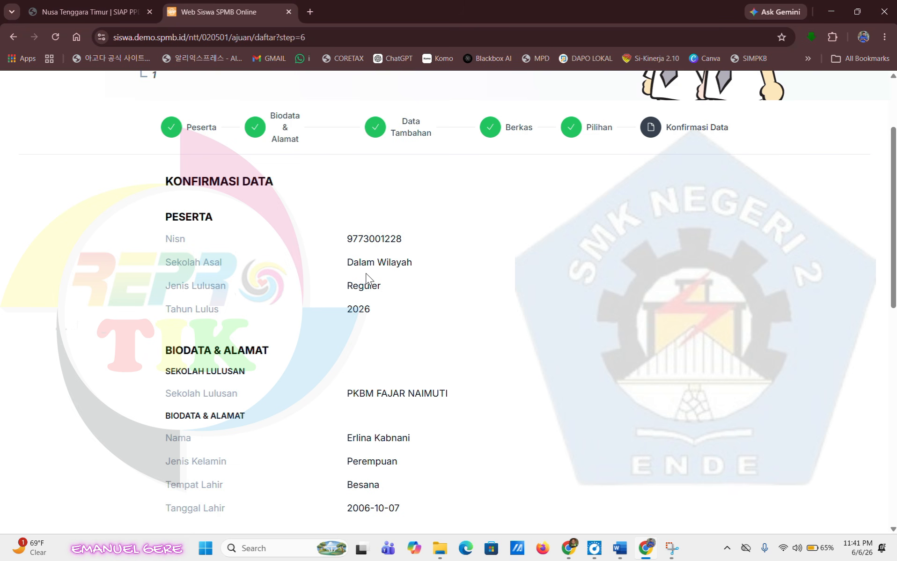
{"action": "scroll", "coordinate": [271, 344], "scroll_direction": "down", "scroll_amount": 5}
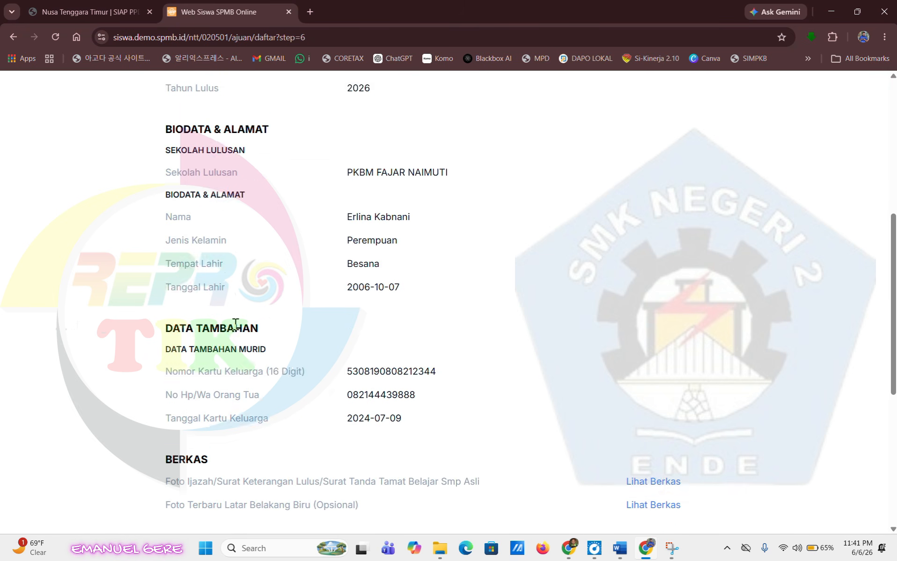
{"action": "scroll", "coordinate": [220, 332], "scroll_direction": "down", "scroll_amount": 1}
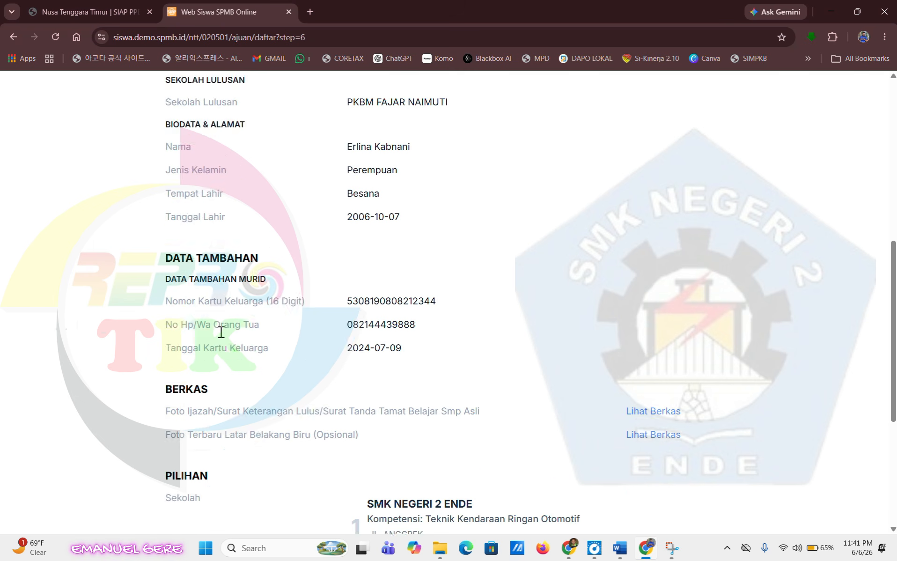
{"action": "scroll", "coordinate": [221, 332], "scroll_direction": "down", "scroll_amount": 1}
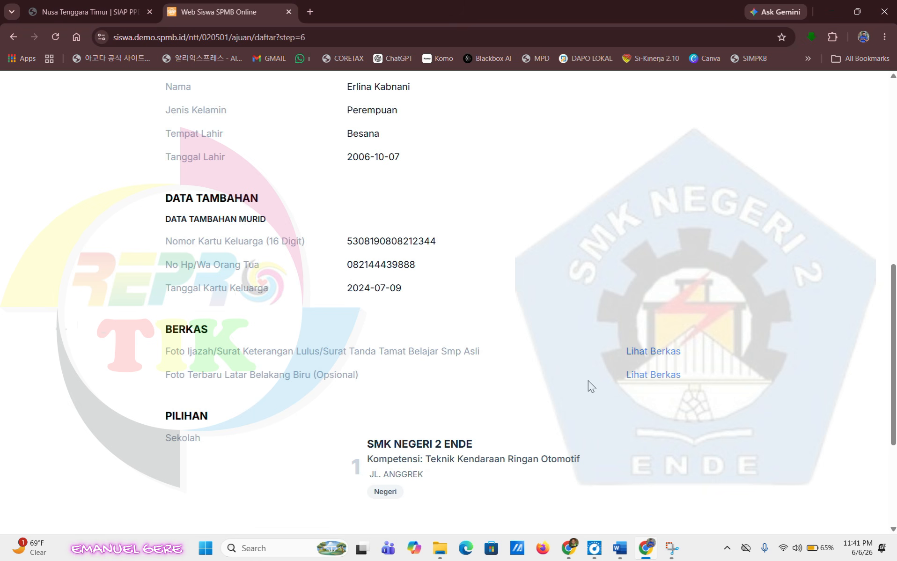
{"action": "left_click", "coordinate": [652, 375]}
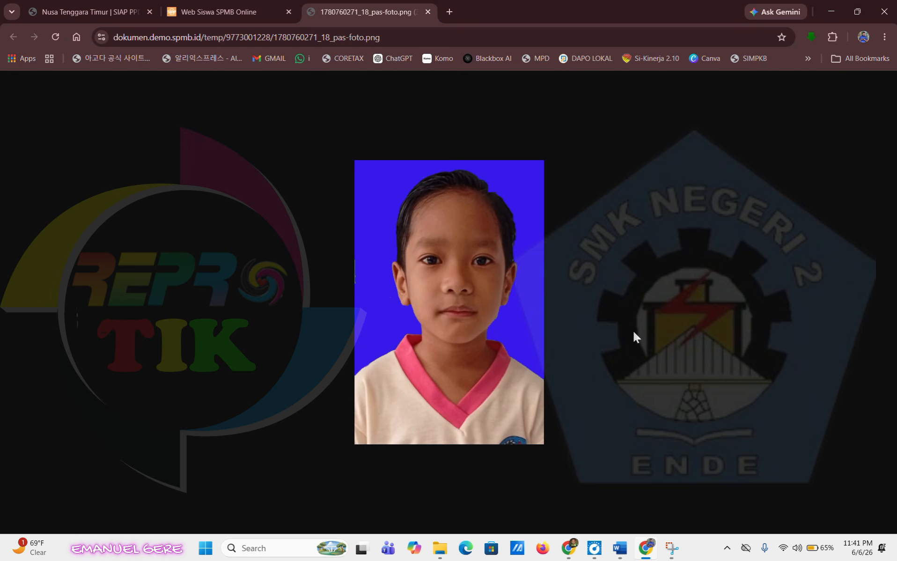
{"action": "right_click", "coordinate": [334, 14]}
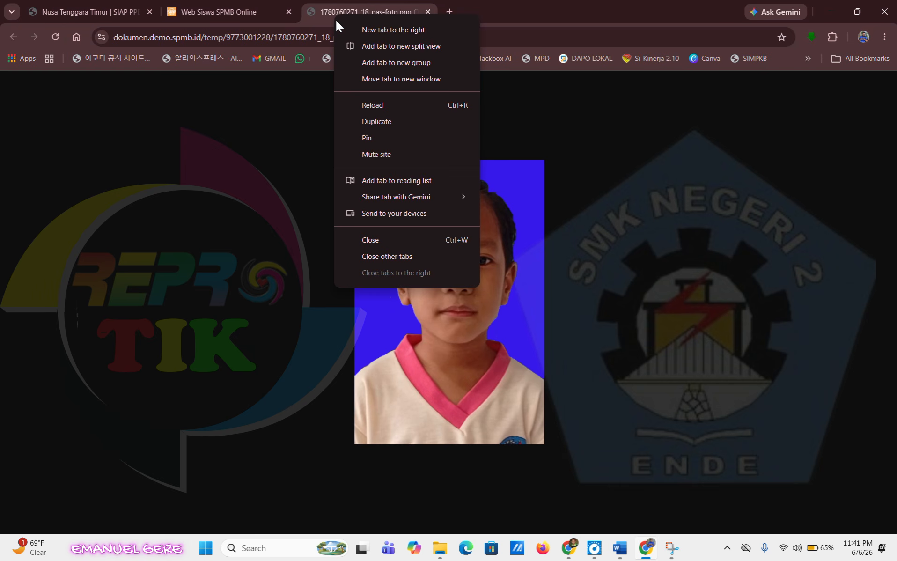
{"action": "left_click", "coordinate": [371, 240]}
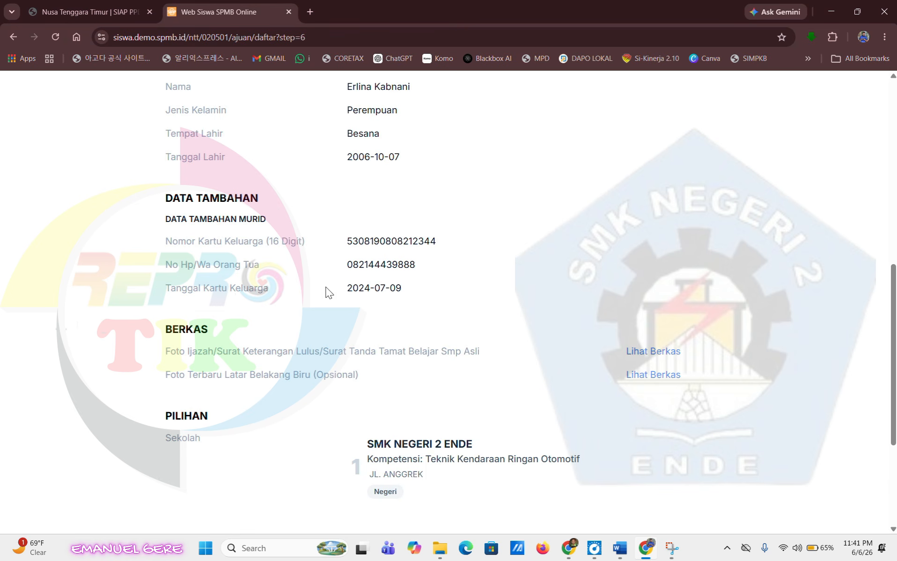
Accept the statement of responsibility for the data's correctness and save the application
{"action": "scroll", "coordinate": [226, 280], "scroll_direction": "down", "scroll_amount": 3}
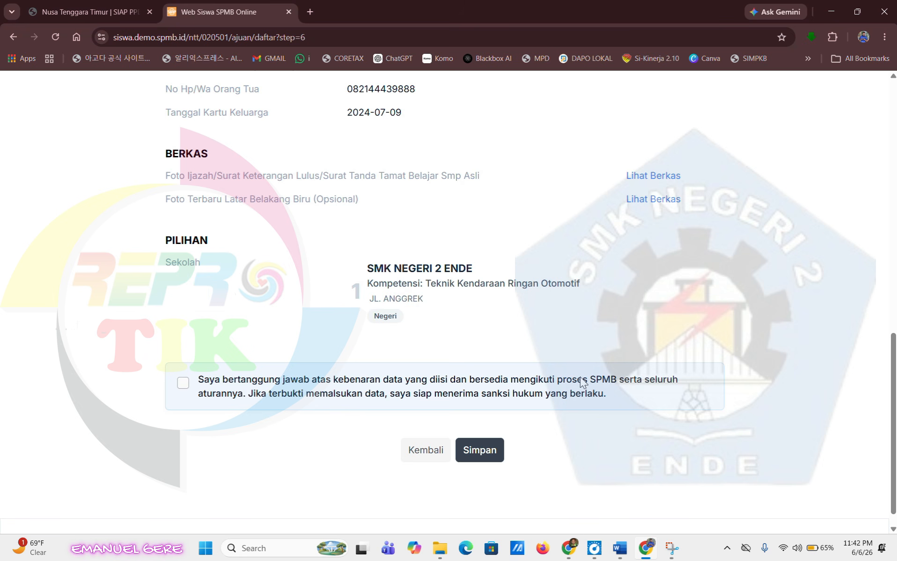
{"action": "left_click", "coordinate": [183, 391]}
{"action": "left_click", "coordinate": [480, 449]}
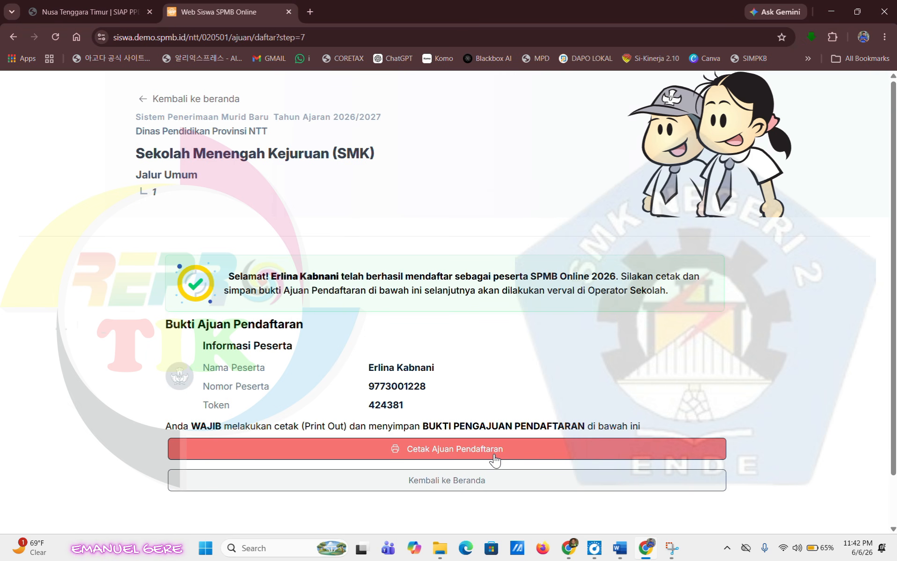
Print the Ajuan Pendaftaran proof to a PDF saved in the PENDAFTARAN folder under the suggested file name
{"action": "scroll", "coordinate": [258, 345], "scroll_direction": "down", "scroll_amount": 2}
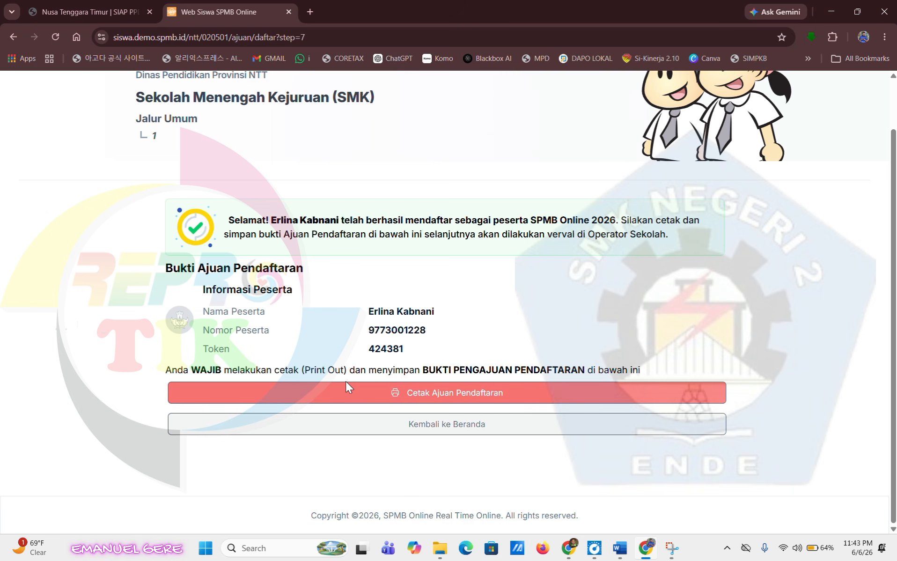
{"action": "left_click", "coordinate": [387, 396]}
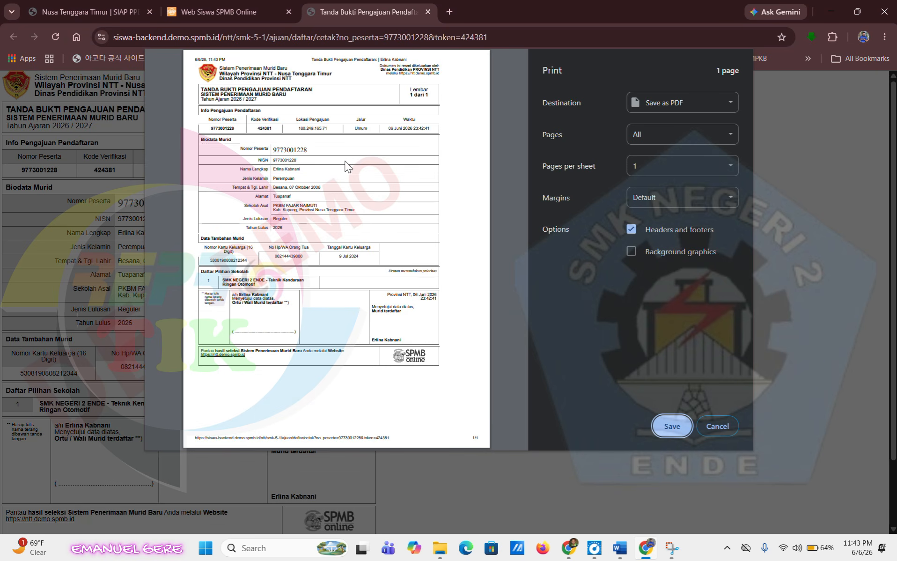
{"action": "left_click", "coordinate": [676, 427]}
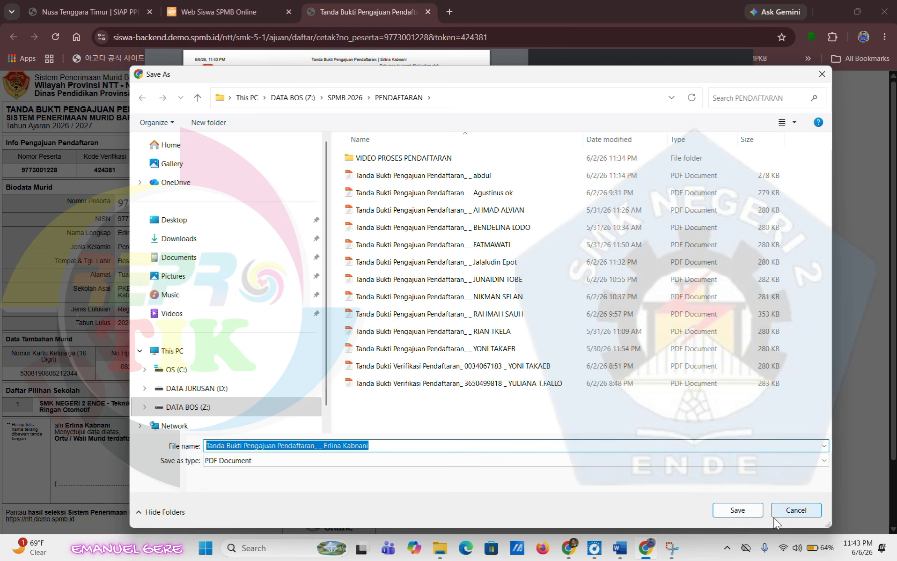
{"action": "left_click", "coordinate": [738, 510]}
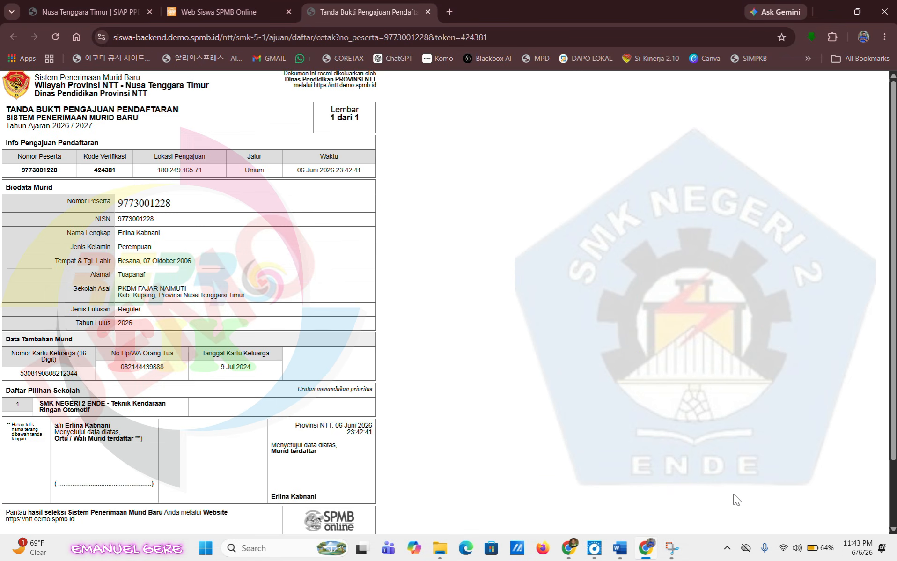
Switch to File Explorer, open the student's newly saved Tanda Bukti Pengajuan Pendaftaran PDF from the PENDAFTARAN folder and review its contents
{"action": "left_click", "coordinate": [440, 549]}
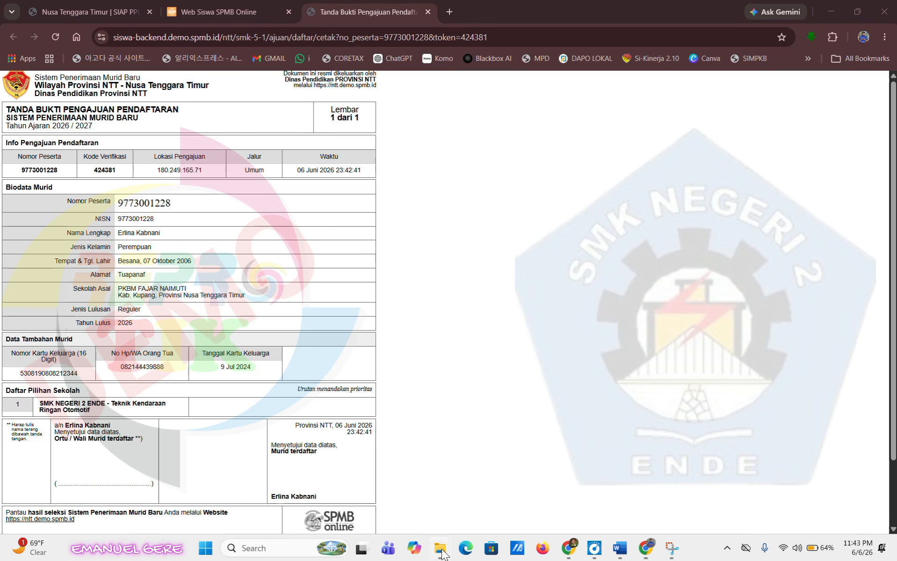
{"action": "mouse_move", "coordinate": [412, 496]}
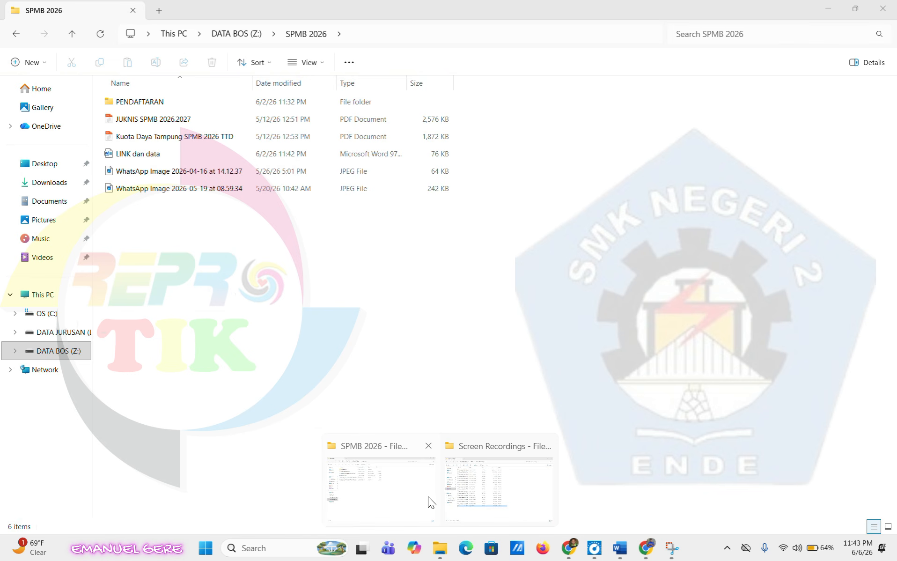
{"action": "left_click", "coordinate": [408, 499]}
{"action": "double_click", "coordinate": [118, 101]}
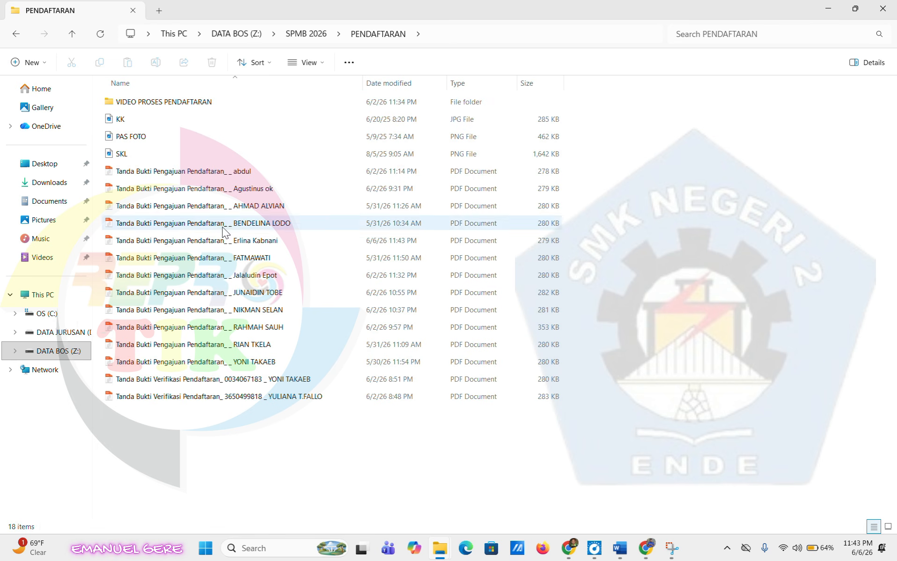
{"action": "left_click", "coordinate": [226, 241]}
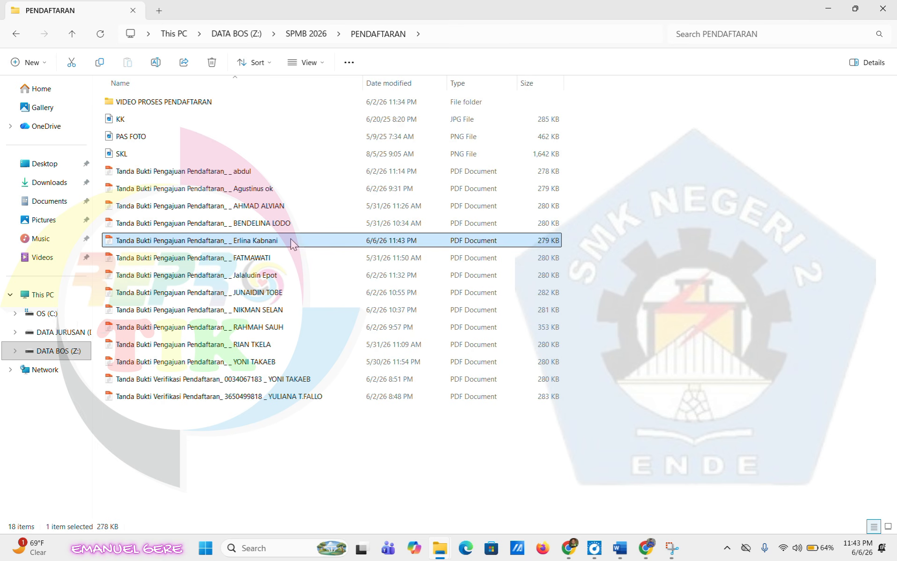
{"action": "double_click", "coordinate": [257, 241]}
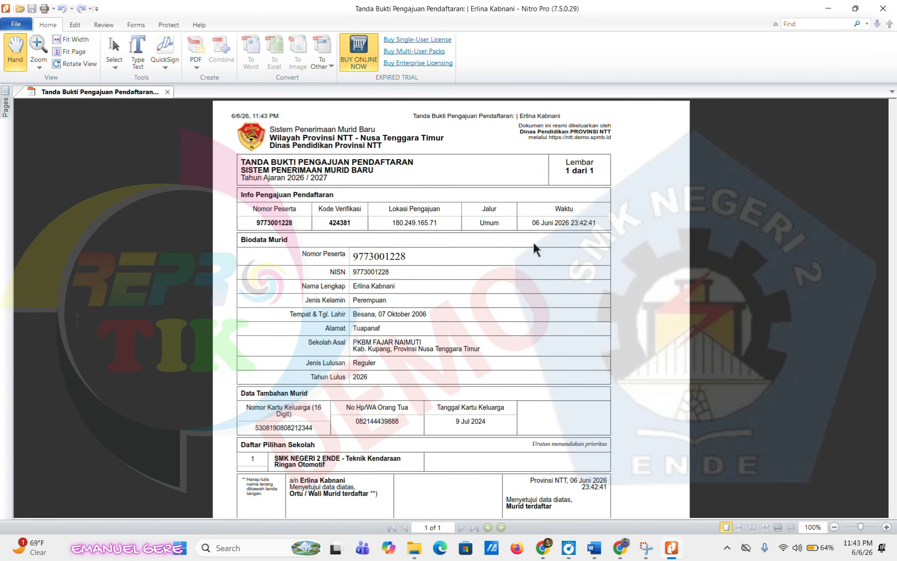
{"action": "scroll", "coordinate": [355, 202], "scroll_direction": "down", "scroll_amount": 3}
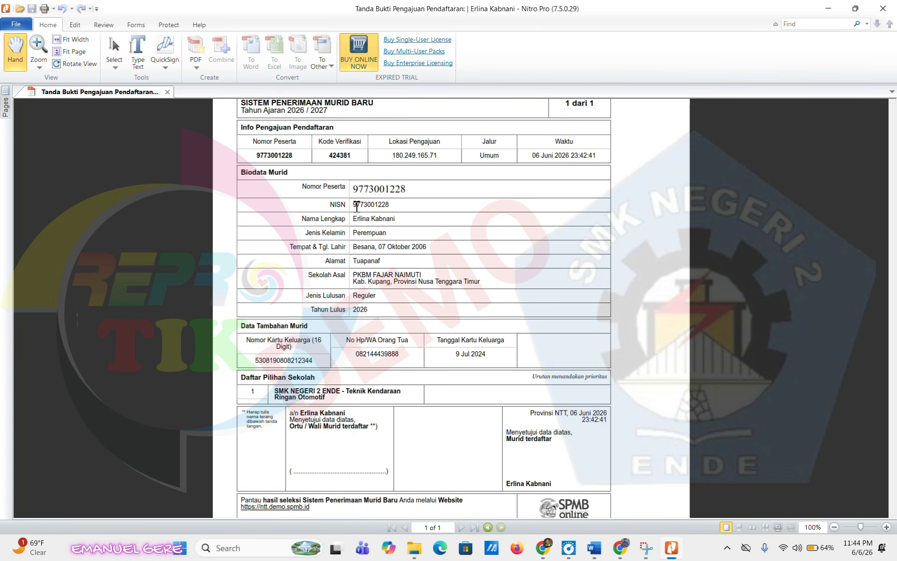
{"action": "scroll", "coordinate": [357, 206], "scroll_direction": "down", "scroll_amount": 2}
{"action": "scroll", "coordinate": [394, 303], "scroll_direction": "up", "scroll_amount": 5}
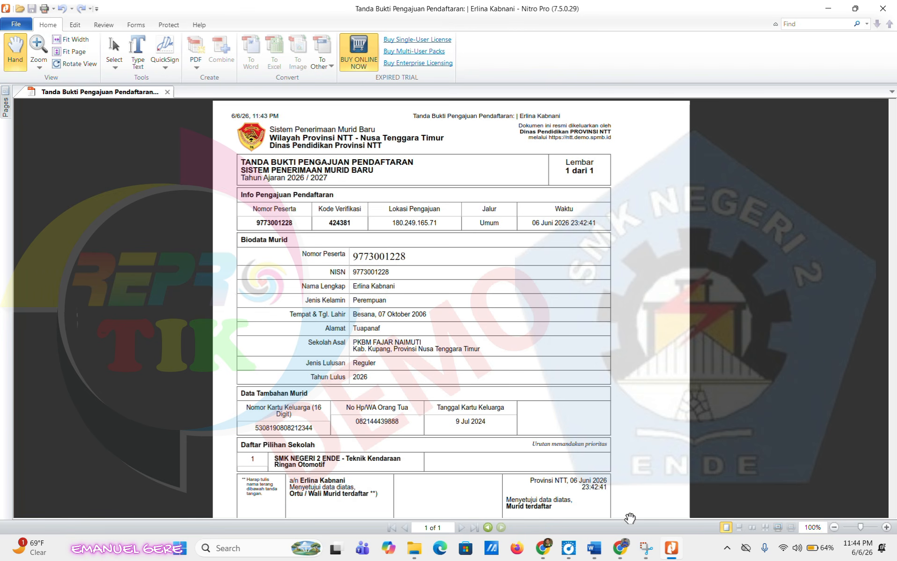
Switch back to Chrome and return from the SPMB registration result page to Beranda
{"action": "mouse_move", "coordinate": [627, 548]}
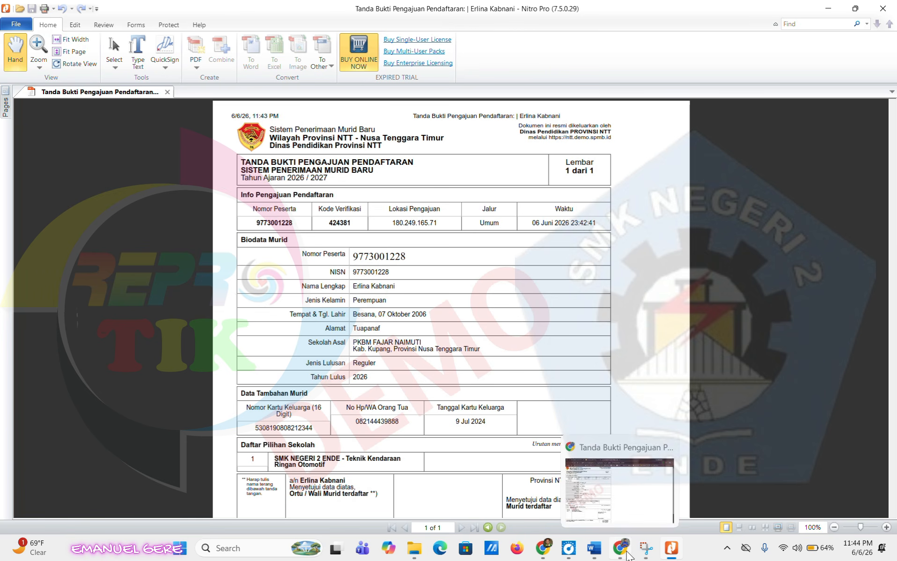
{"action": "left_click", "coordinate": [627, 555]}
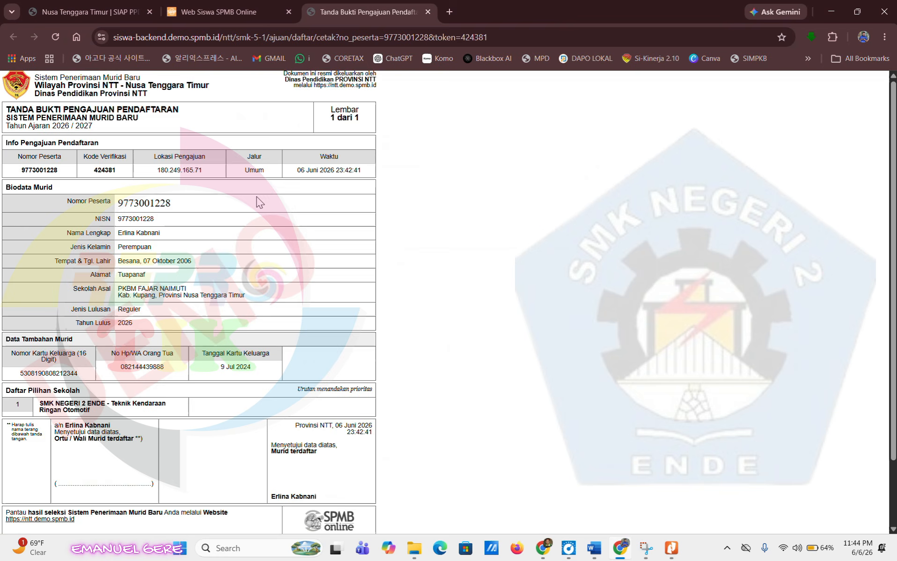
{"action": "scroll", "coordinate": [219, 185], "scroll_direction": "down", "scroll_amount": 2}
{"action": "left_click", "coordinate": [217, 9]}
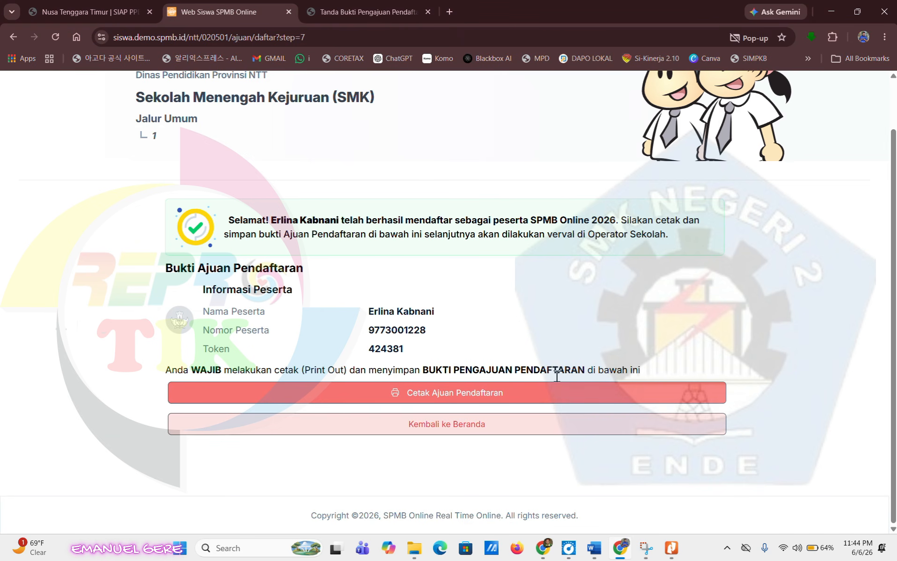
{"action": "left_click", "coordinate": [446, 437]}
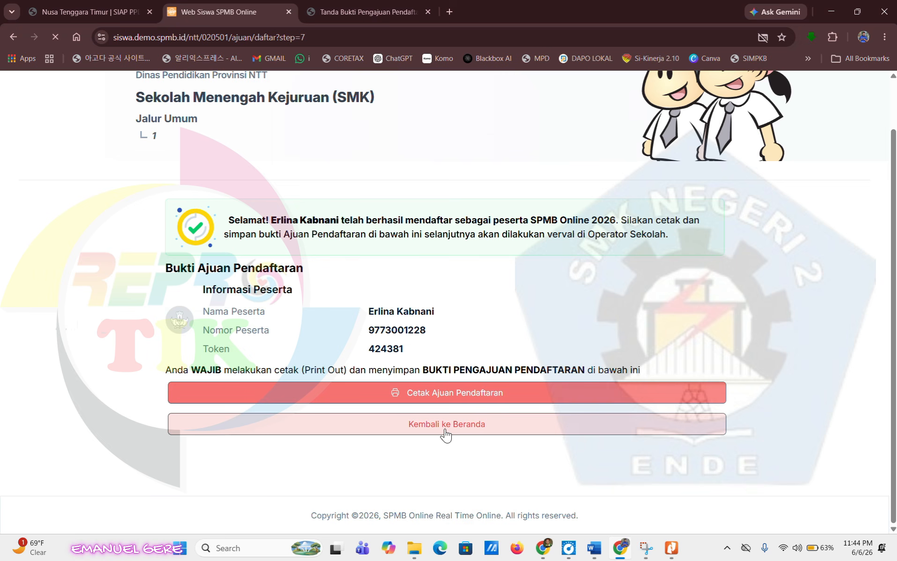